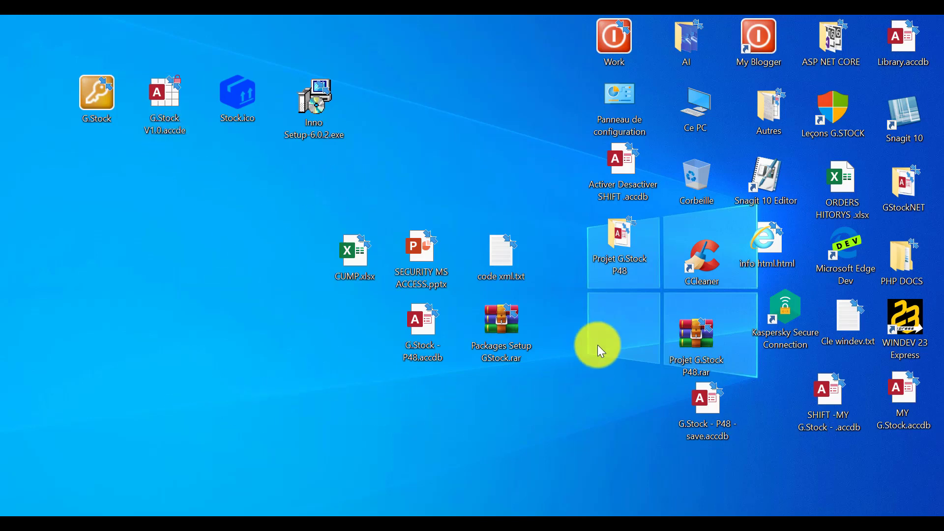
# Step: Open the G.Stock - P48.accdb database from the Desktop
pyautogui.click(163, 96)
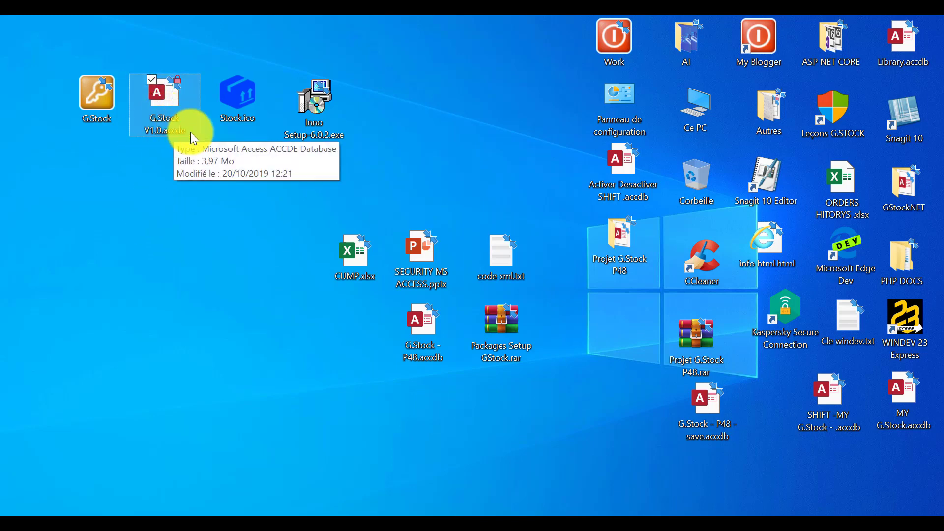
pyautogui.click(427, 329)
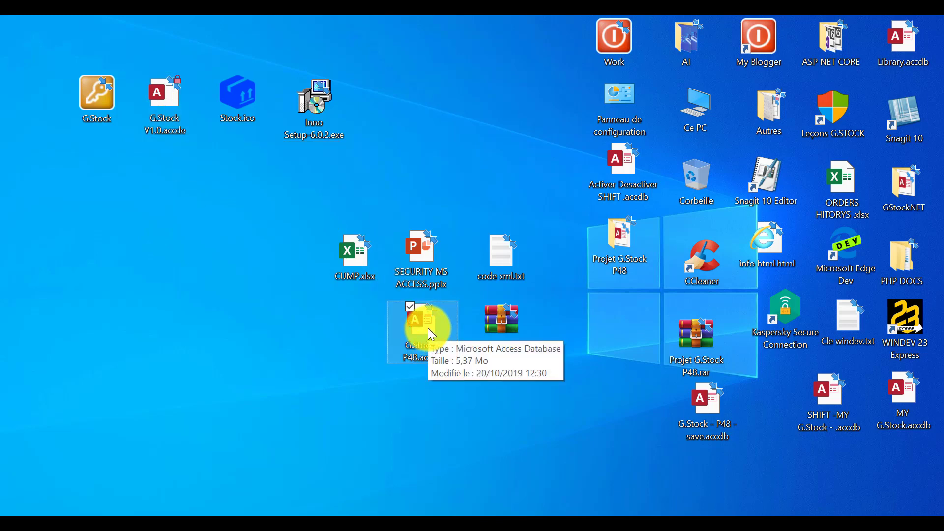
pyautogui.doubleClick(428, 328)
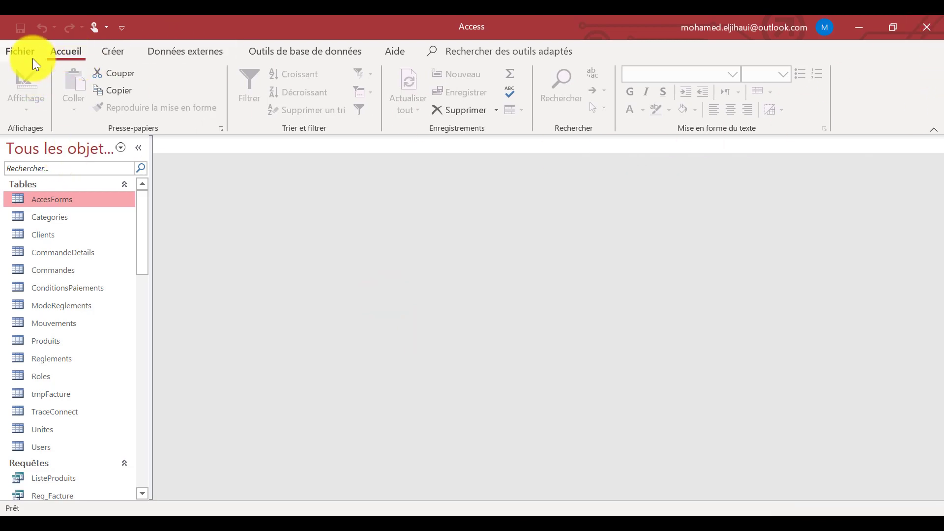
# Step: Start saving a compiled ACCDE copy, then cancel it and close Access
pyautogui.click(21, 51)
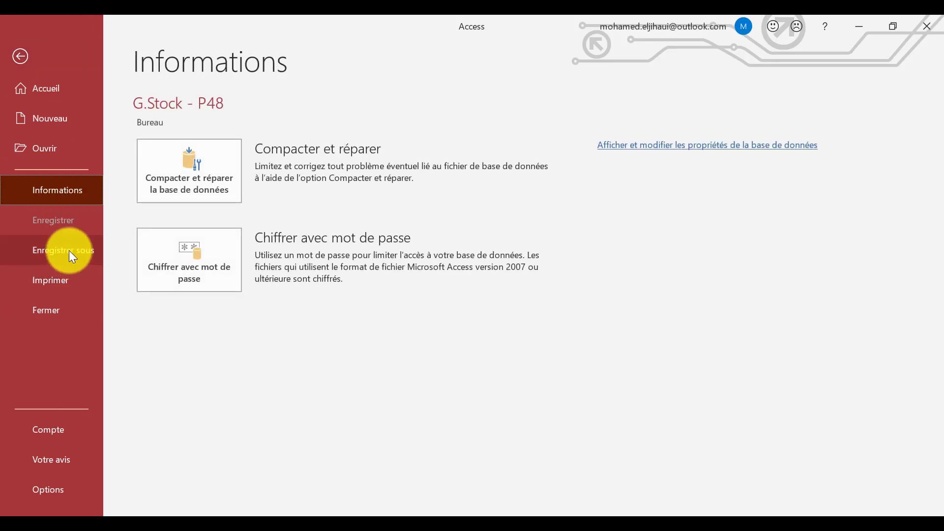
pyautogui.click(69, 250)
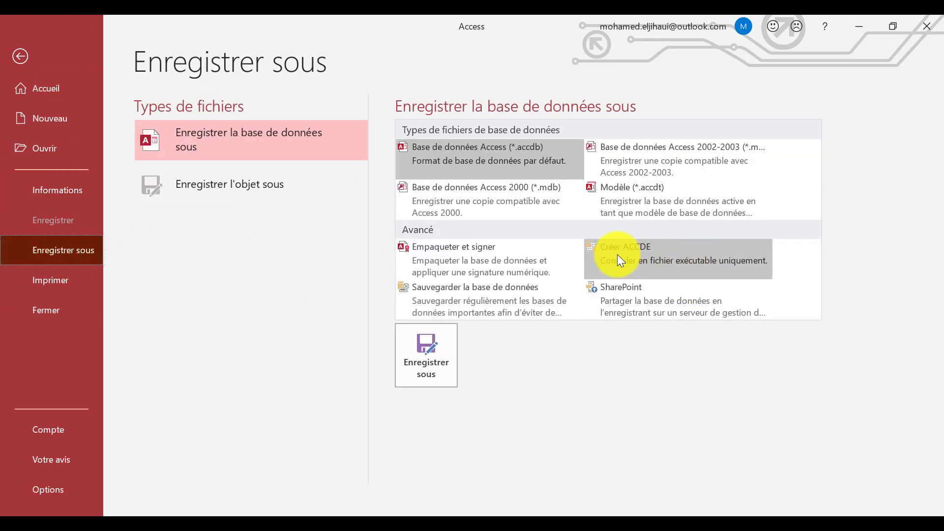
pyautogui.doubleClick(644, 252)
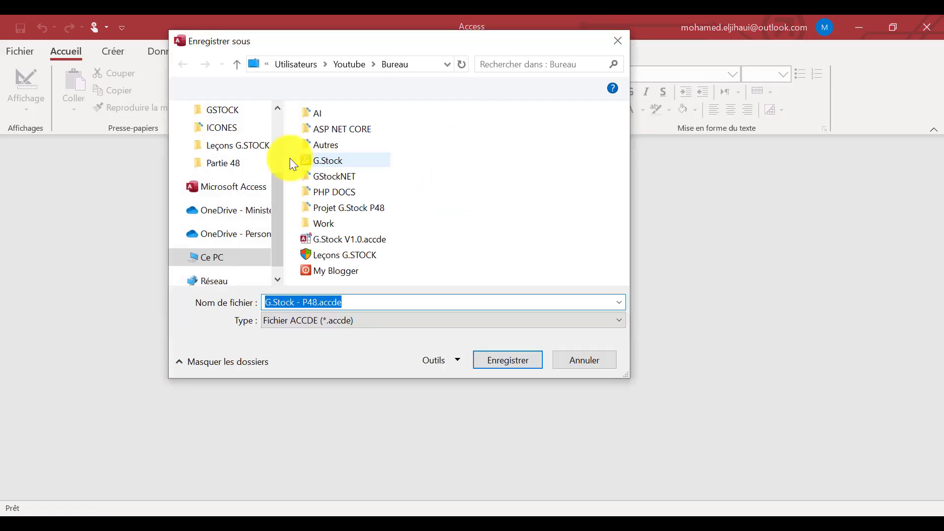
pyautogui.moveTo(275, 202); pyautogui.dragTo(273, 127)
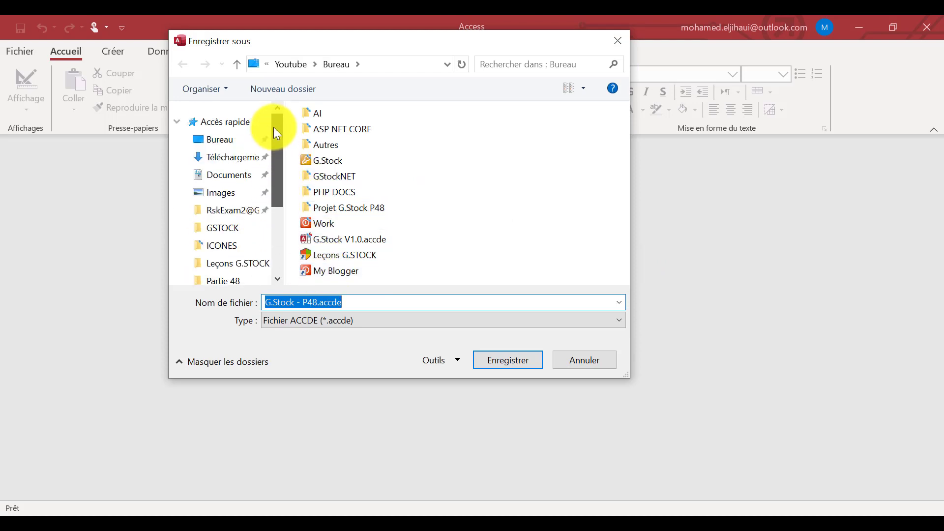
pyautogui.click(609, 360)
pyautogui.click(627, 109)
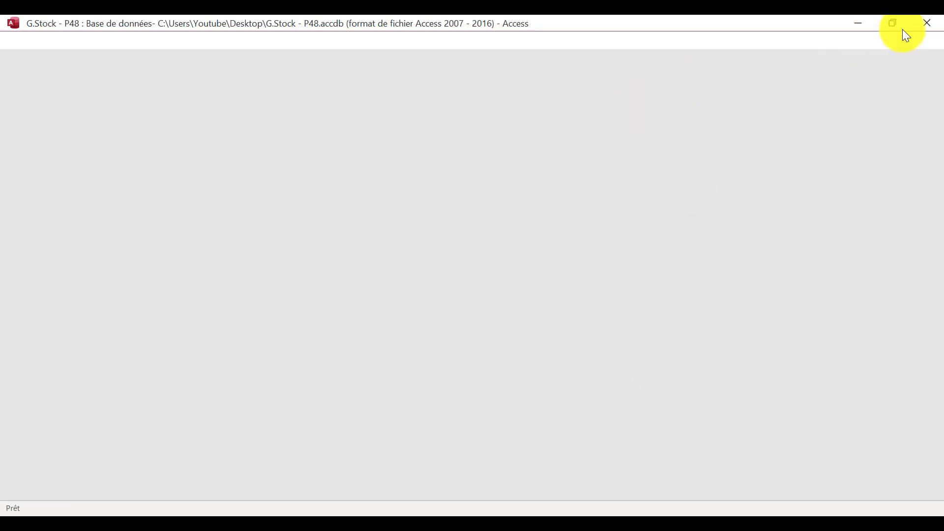
pyautogui.click(924, 23)
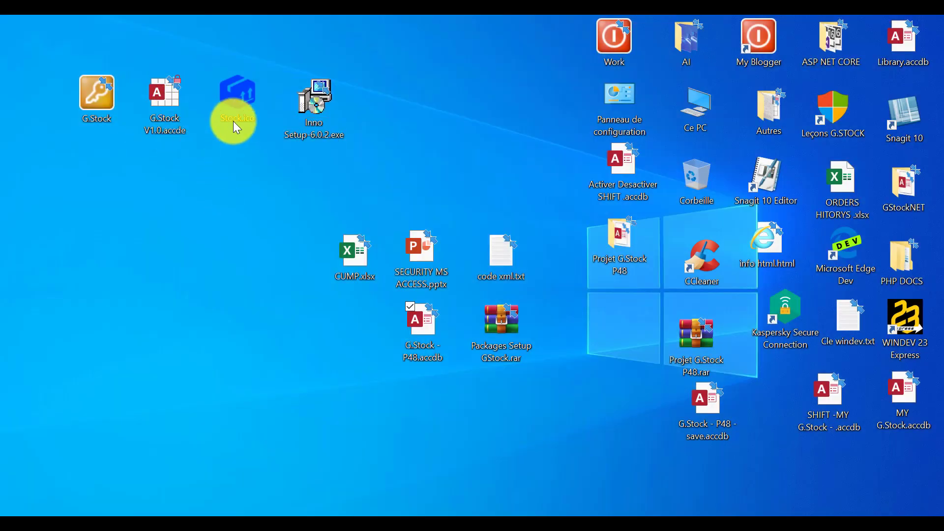
# Step: Select the Stock.ico, G.Stock V1.0.accde and G.Stock shortcut files on the Desktop
pyautogui.click(238, 93)
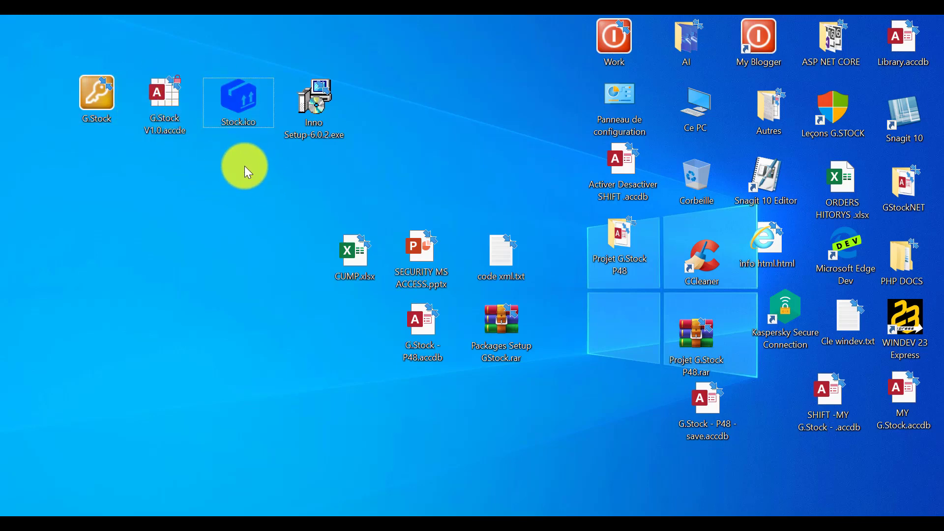
pyautogui.moveTo(35, 64); pyautogui.dragTo(123, 141)
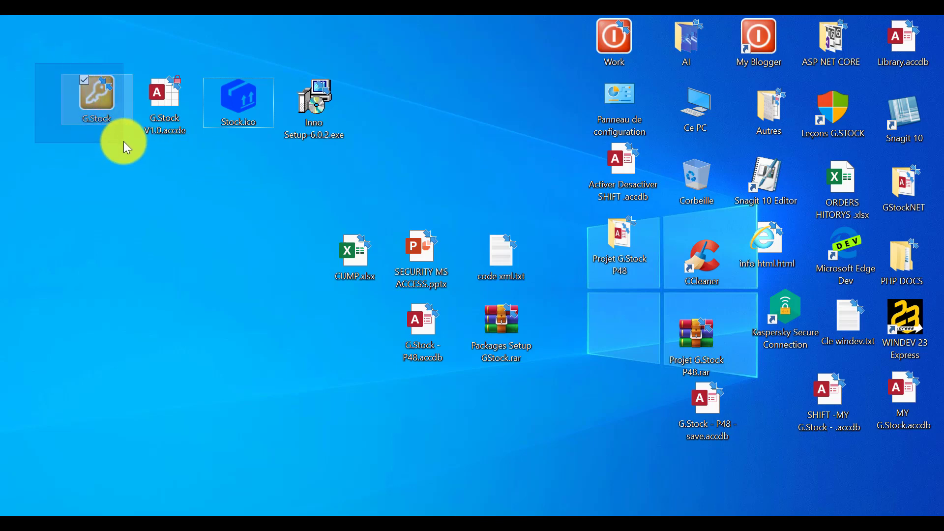
pyautogui.click(133, 167)
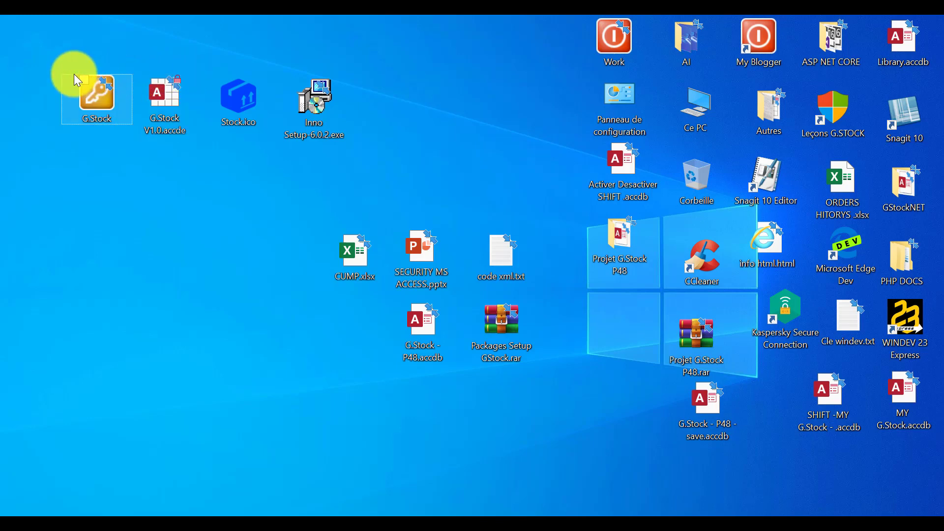
pyautogui.click(167, 91)
pyautogui.click(93, 95)
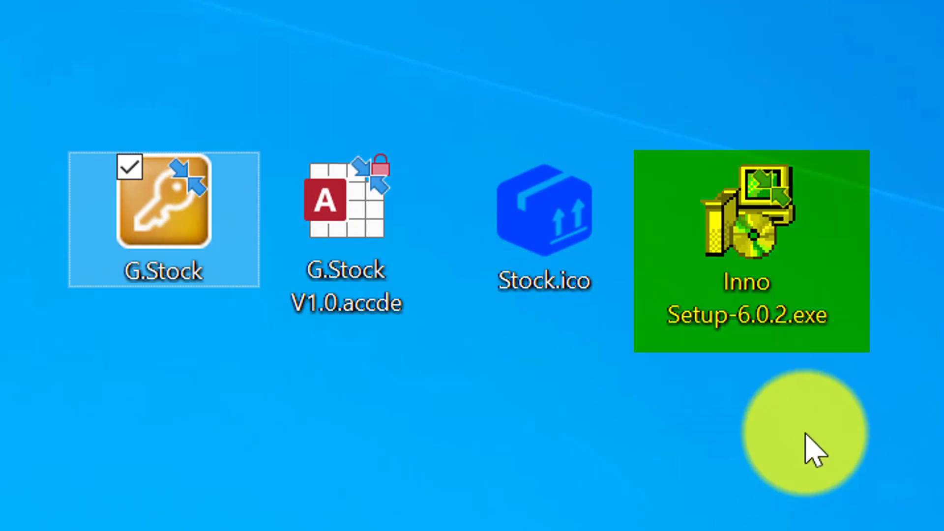
# Step: Launch the Inno Setup 6.0.2 installer for all users, confirm the language and accept the licence
pyautogui.moveTo(784, 316)
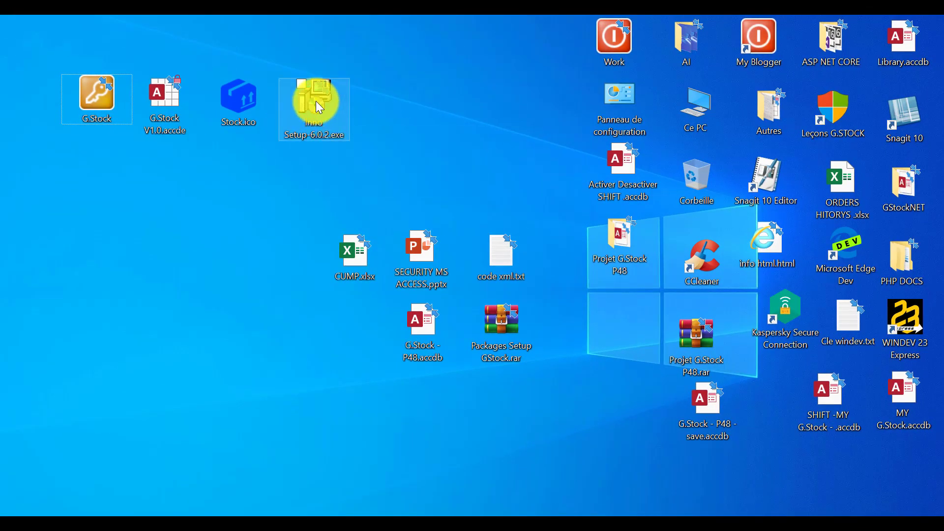
pyautogui.click(315, 102)
pyautogui.doubleClick(316, 101)
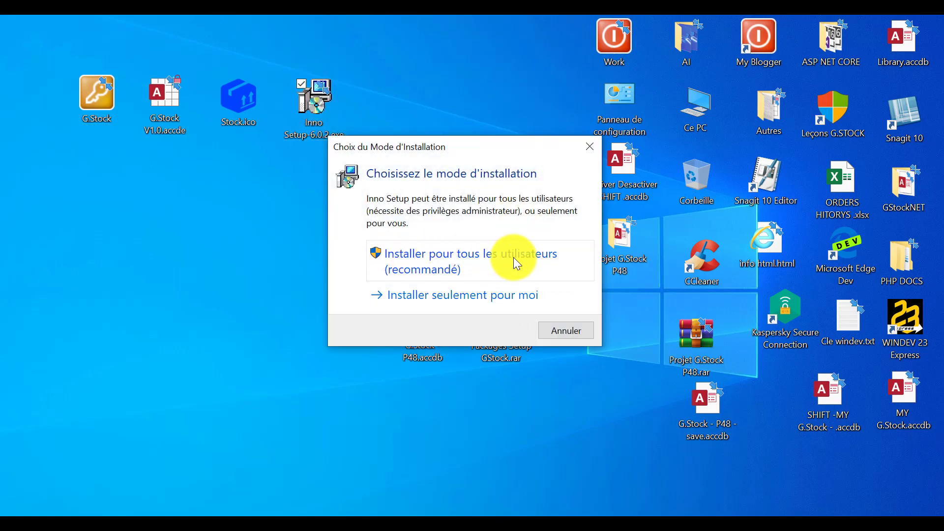
pyautogui.click(423, 256)
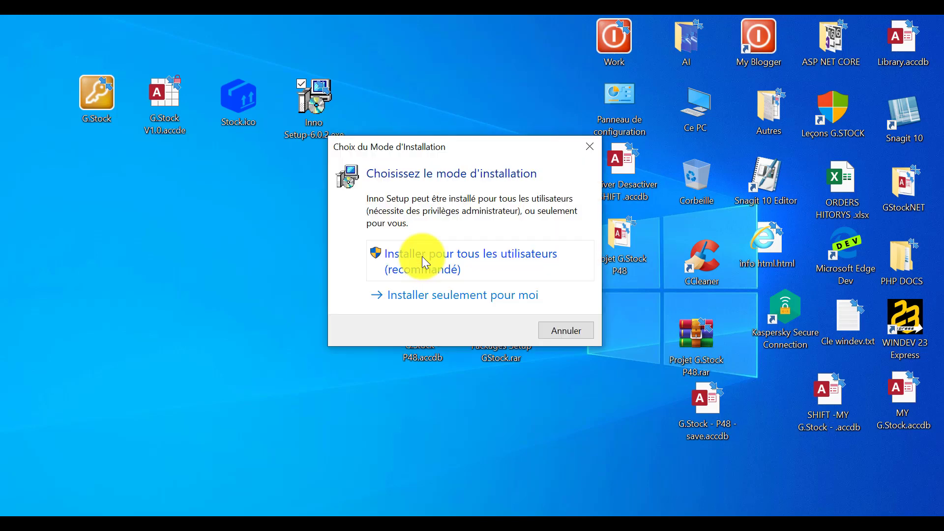
pyautogui.click(509, 313)
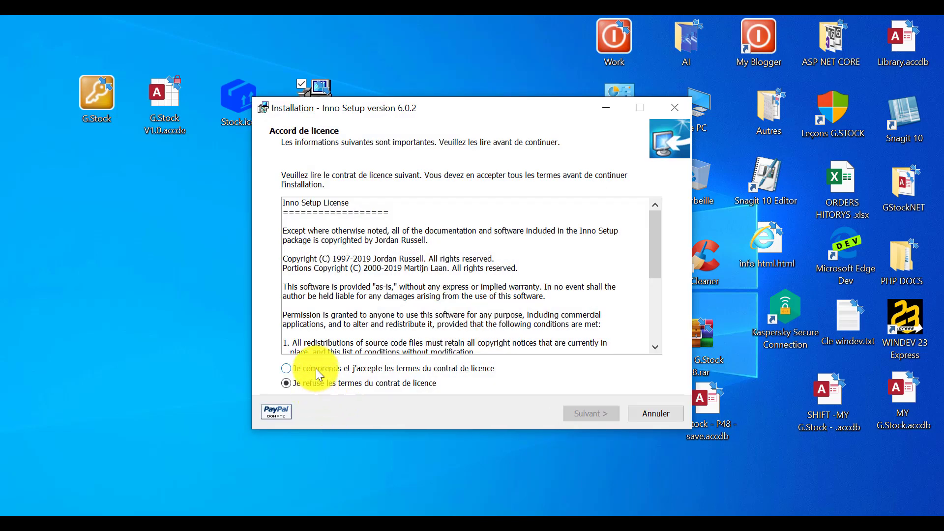
pyautogui.click(316, 367)
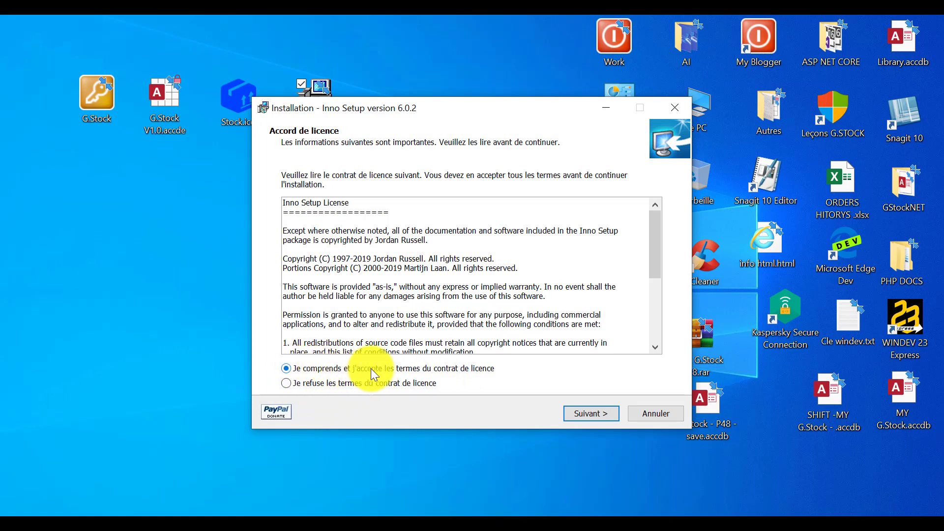
# Step: Keep the default install and Start menu folders, add a desktop icon, and start installing
pyautogui.click(595, 411)
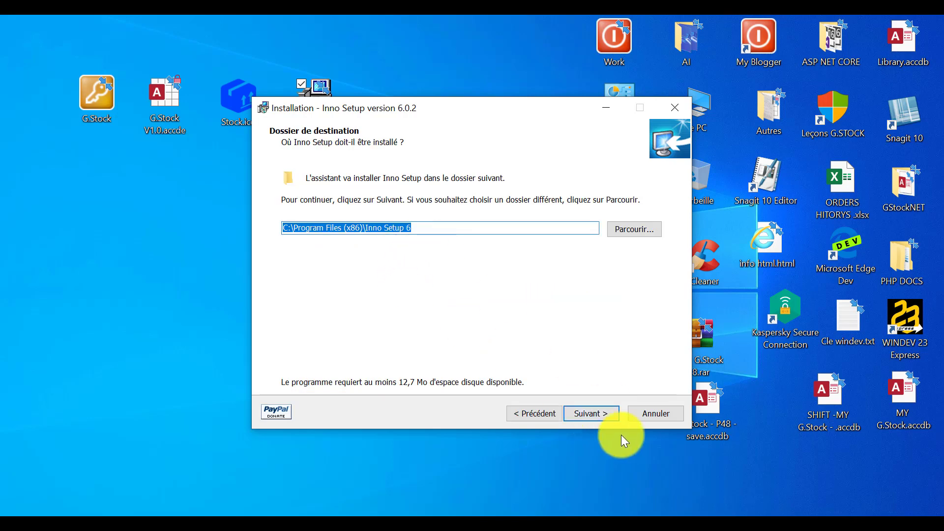
pyautogui.click(591, 411)
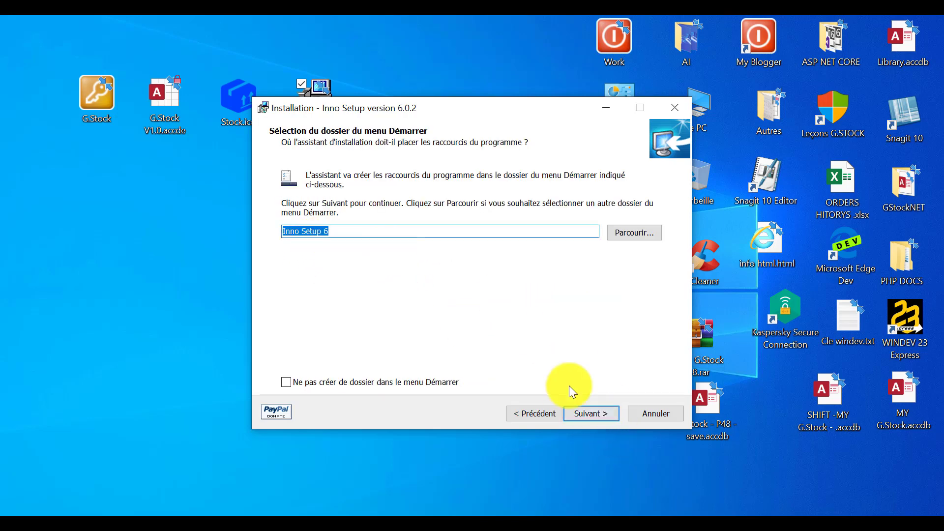
pyautogui.click(588, 414)
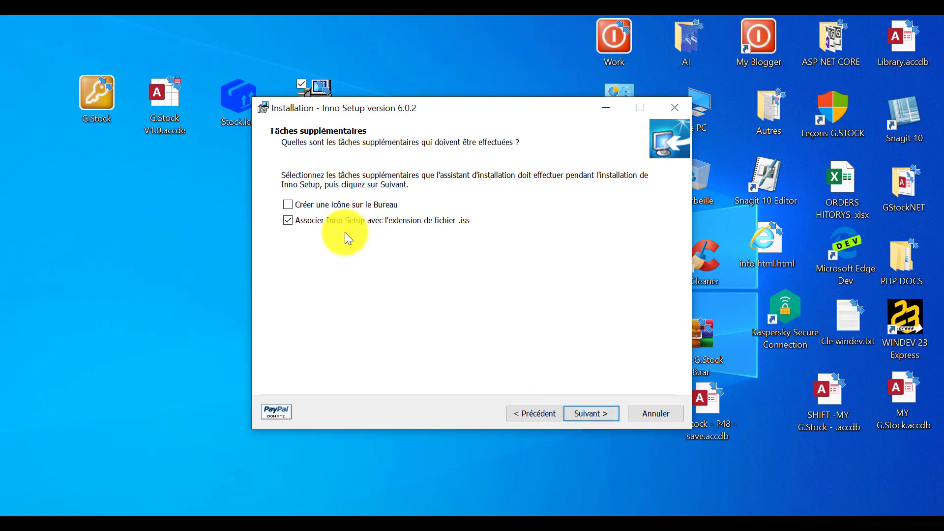
pyautogui.click(329, 204)
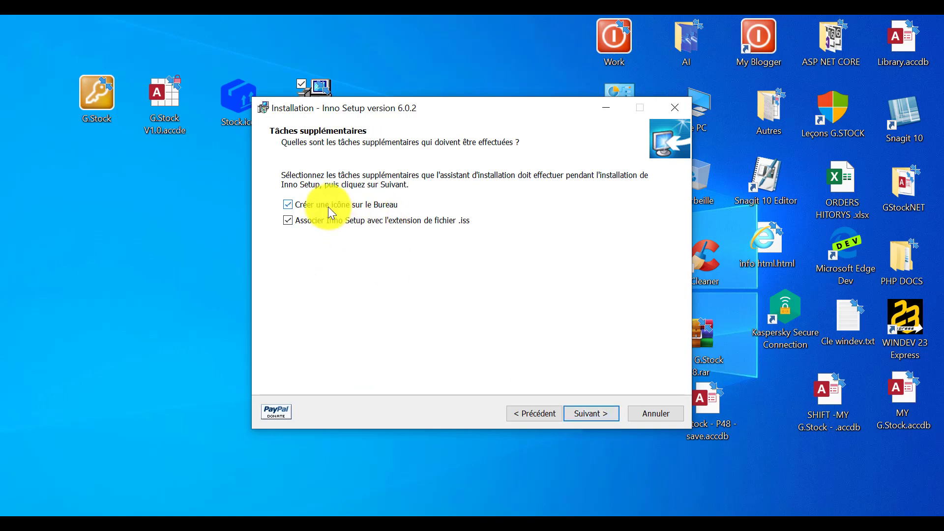
pyautogui.click(584, 411)
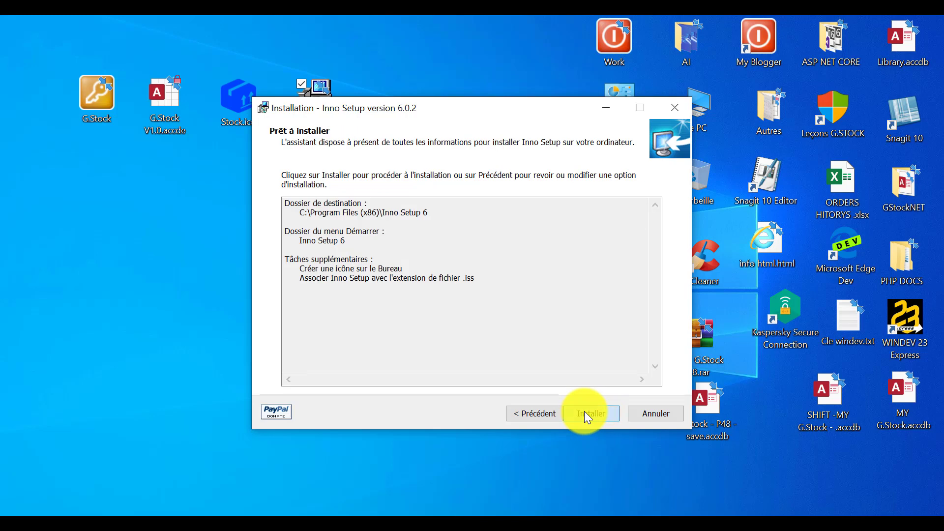
pyautogui.click(584, 412)
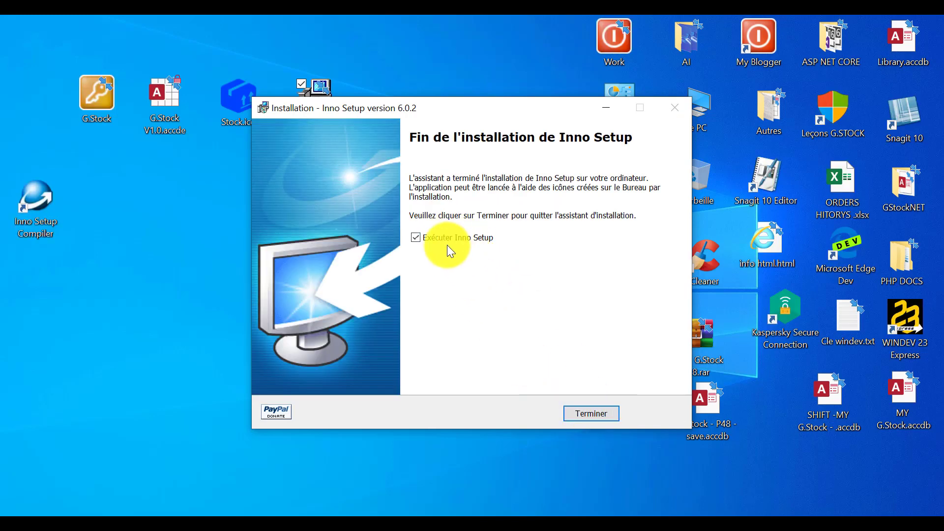
# Step: Finish setup, dismiss the welcome dialog, and start a new script with the Script Wizard
pyautogui.click(582, 413)
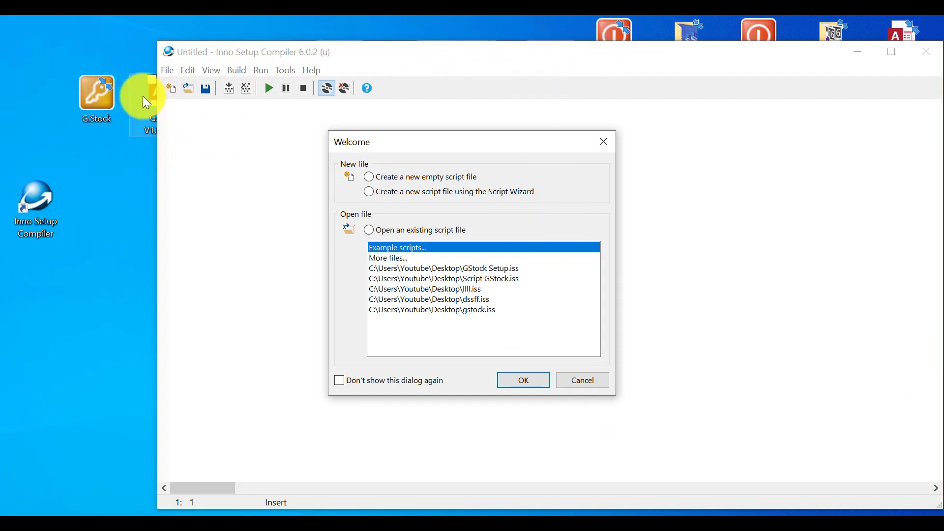
pyautogui.click(588, 381)
pyautogui.moveTo(436, 48); pyautogui.dragTo(510, 66)
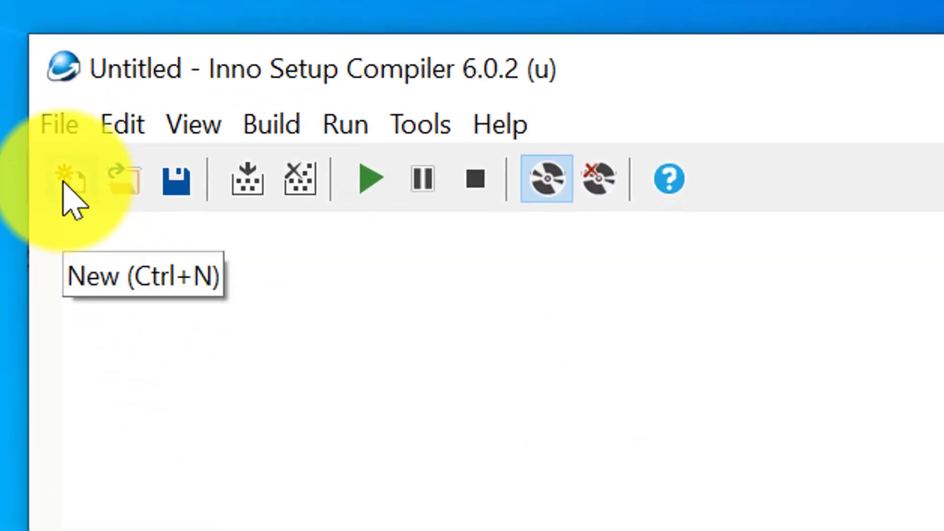
pyautogui.click(65, 181)
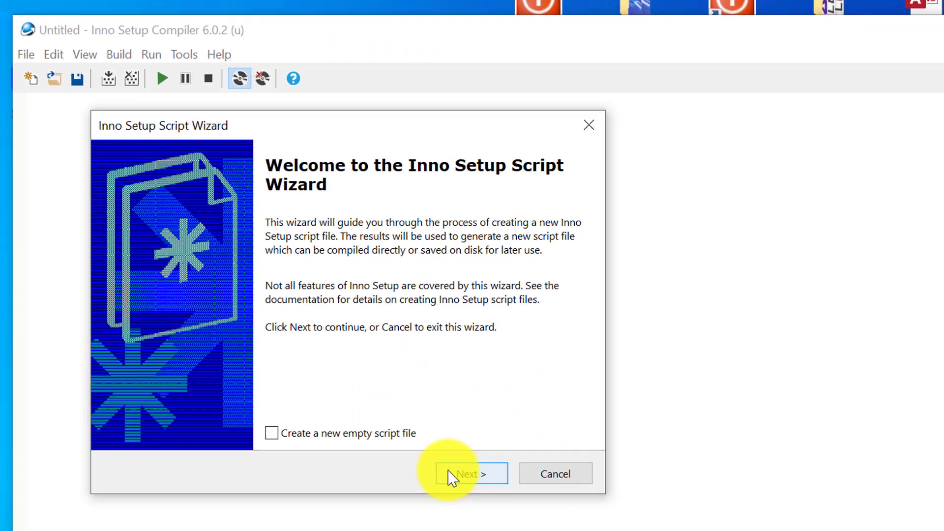
pyautogui.click(473, 475)
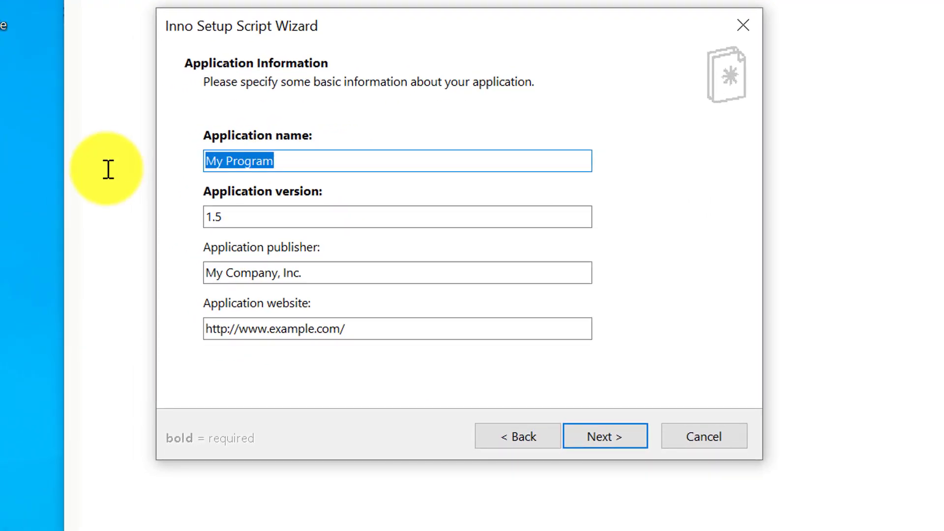
# Step: Enter GStock as the application name and 1.0 as its version
pyautogui.write('G')
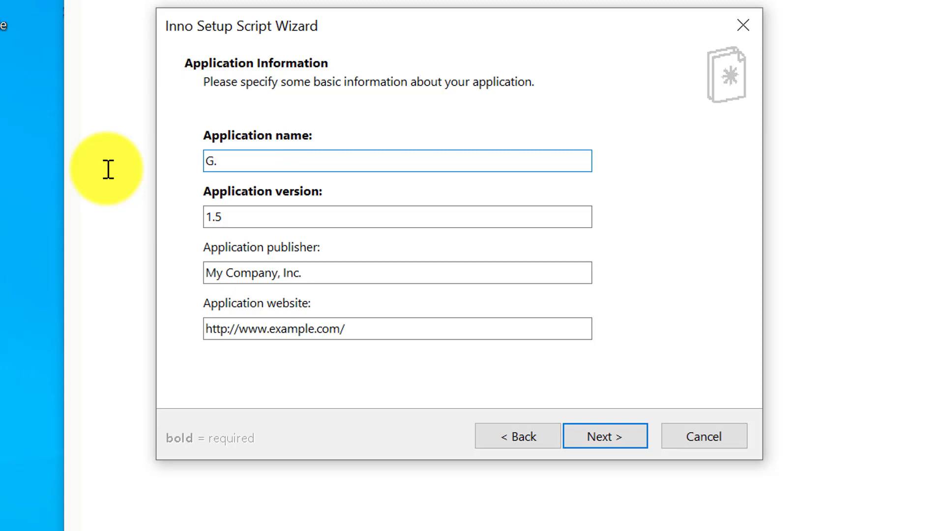
pyautogui.write('Stock')
pyautogui.press('Tab')
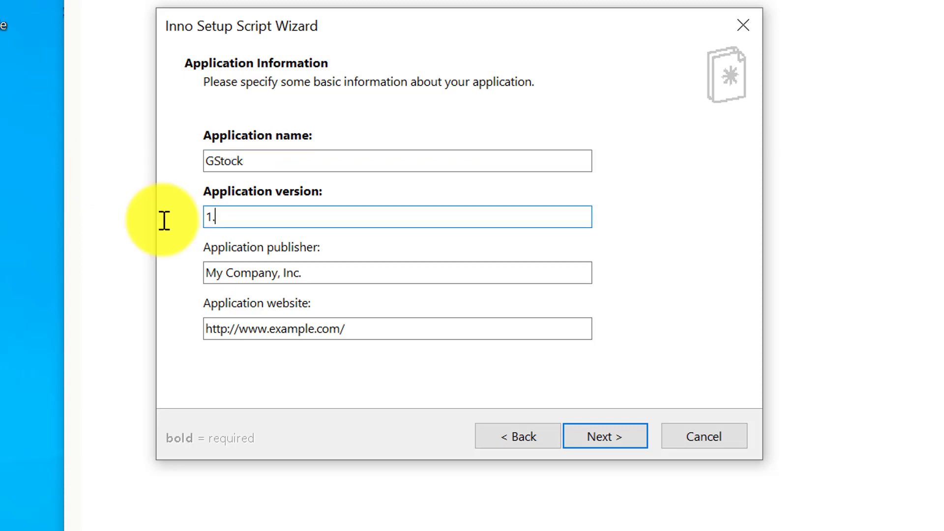
pyautogui.press('BackSpace')
pyautogui.write('1.0')
# Step: Set the publisher to JSOFT and enter the publisher's website address
pyautogui.click(333, 274)
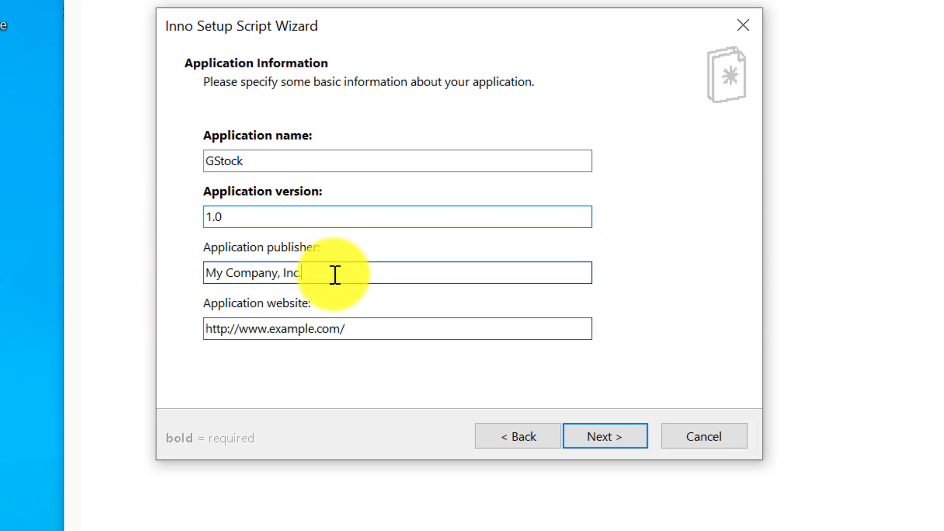
pyautogui.moveTo(301, 276); pyautogui.dragTo(177, 274)
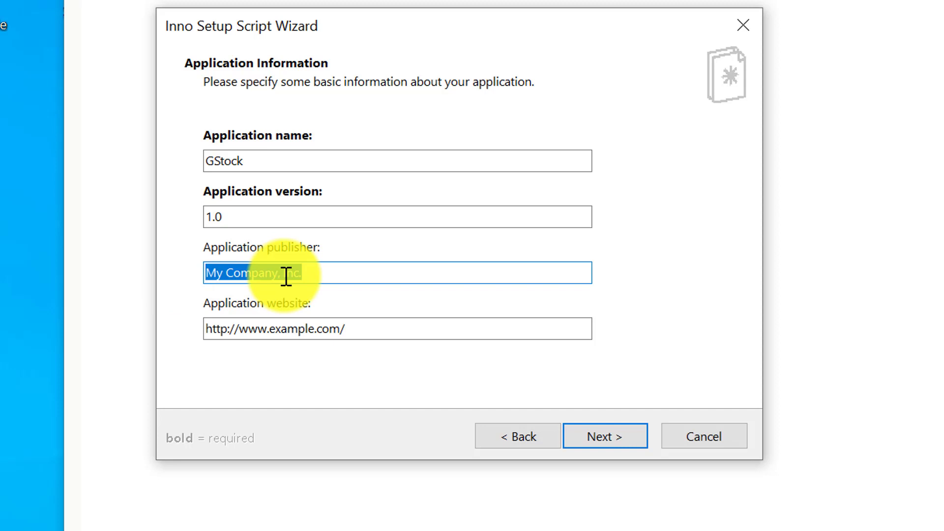
pyautogui.write('JSOFT')
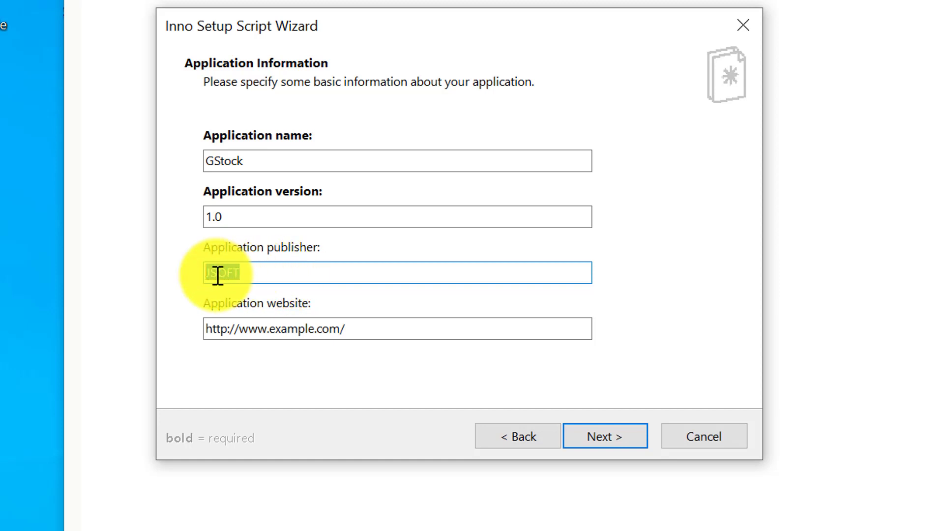
pyautogui.doubleClick(267, 270)
pyautogui.write('JSOFT')
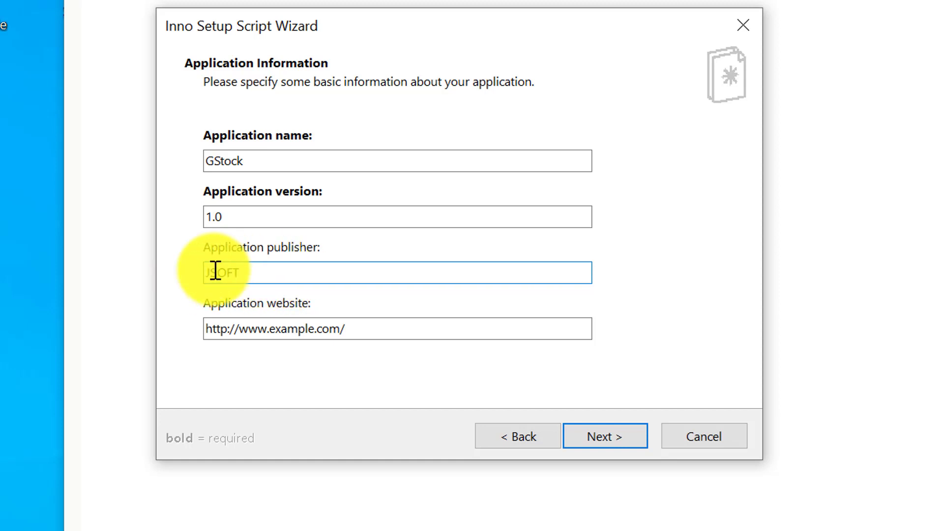
pyautogui.doubleClick(265, 272)
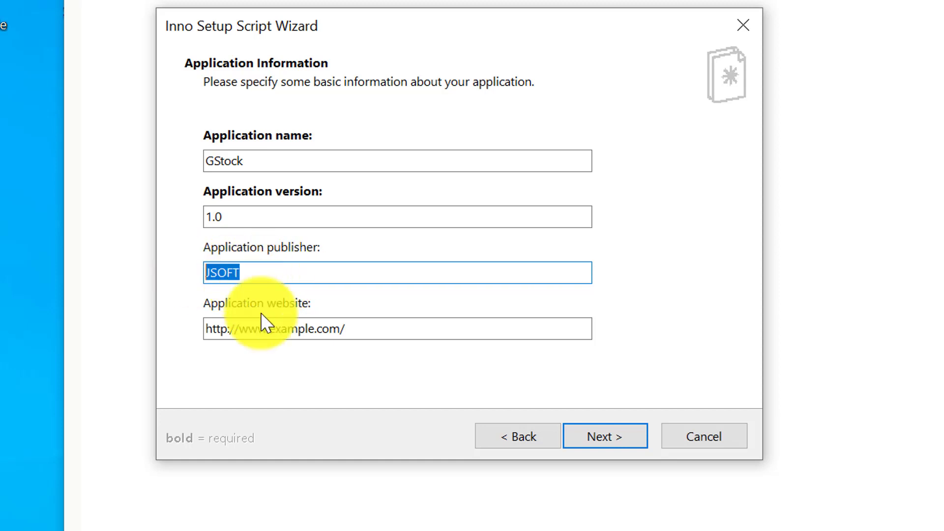
pyautogui.click(312, 333)
pyautogui.press('BackSpace')
pyautogui.press('BackSpace')
pyautogui.press('BackSpace')
pyautogui.press('BackSpace')
pyautogui.press('BackSpace')
pyautogui.press('BackSpace')
pyautogui.press('BackSpace')
pyautogui.press('BackSpace')
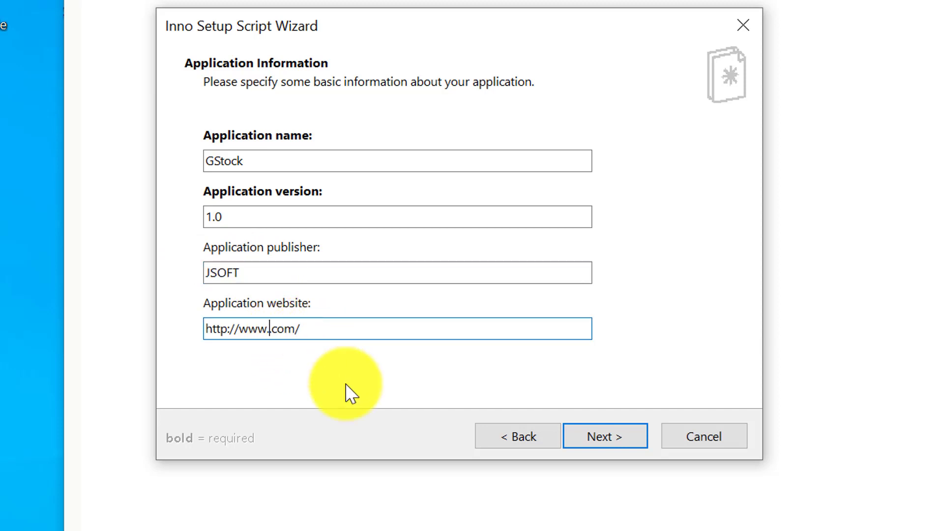
pyautogui.write('jhaoui.')
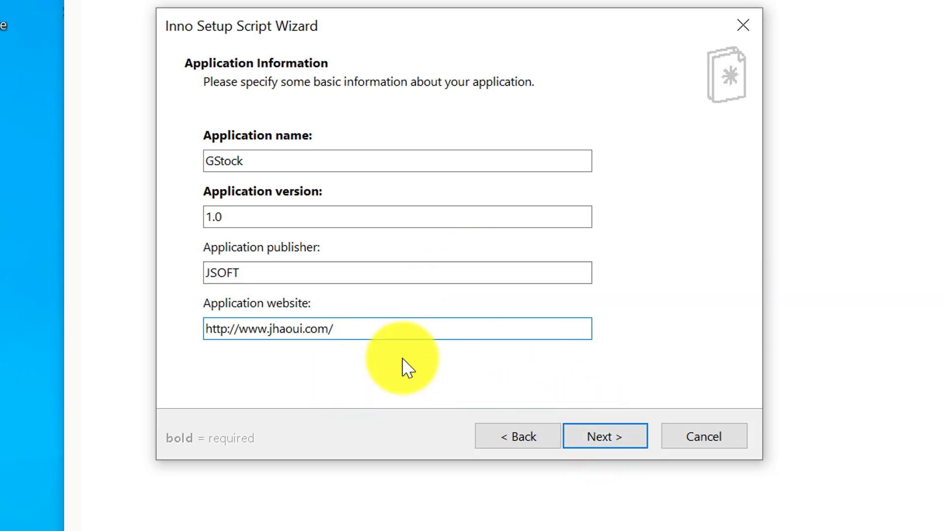
pyautogui.click(608, 441)
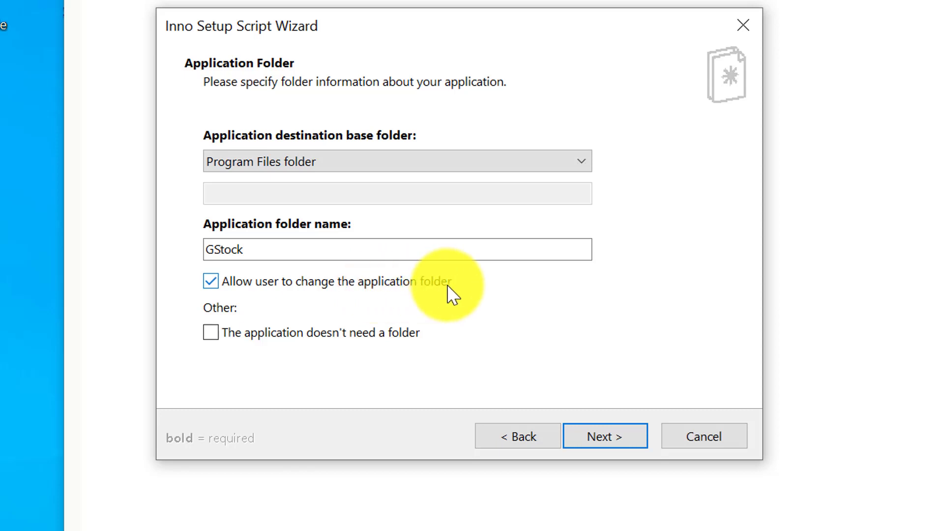
# Step: Browse the Desktop with the All Files filter and pick G.Stock V1.0.accde as main executable
pyautogui.click(600, 434)
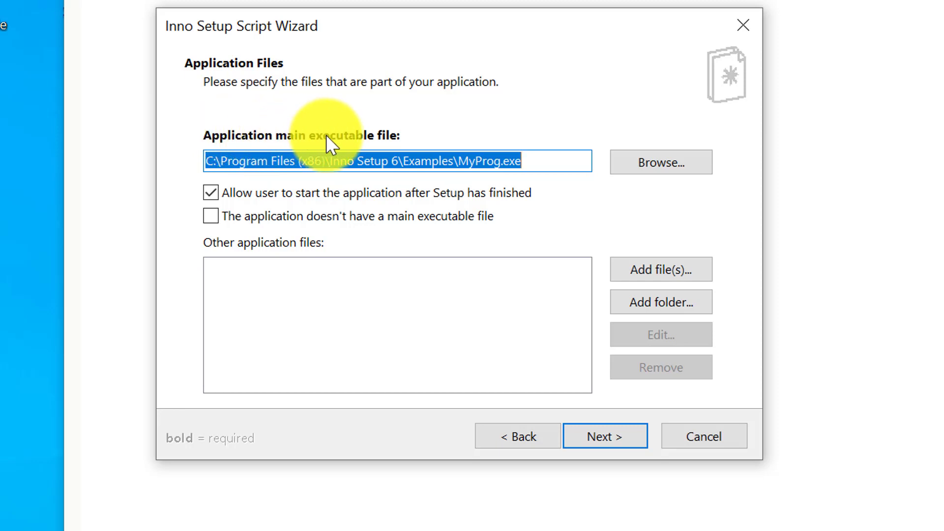
pyautogui.click(668, 161)
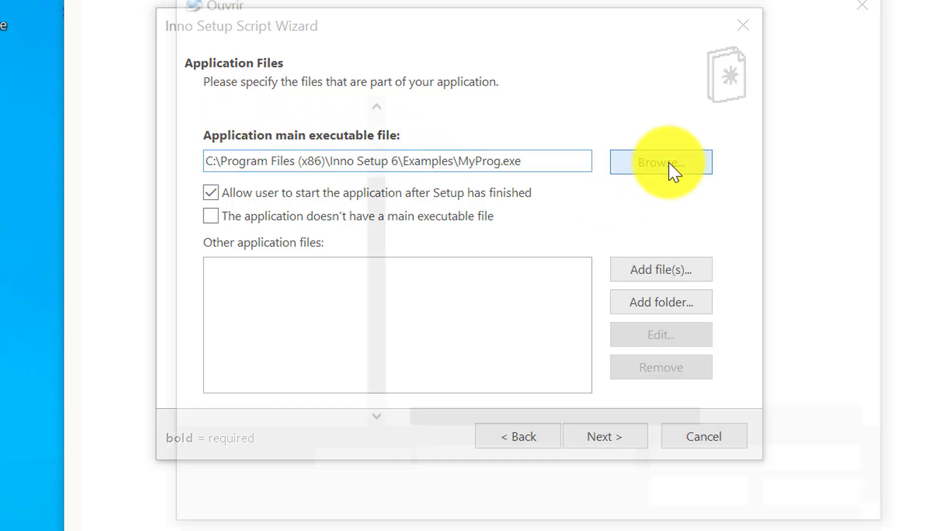
pyautogui.moveTo(372, 165); pyautogui.dragTo(372, 121)
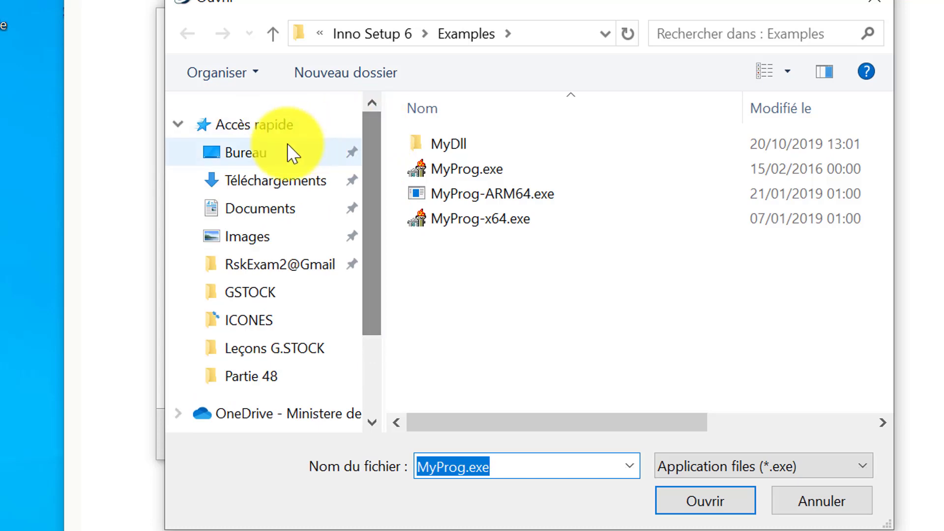
pyautogui.click(249, 163)
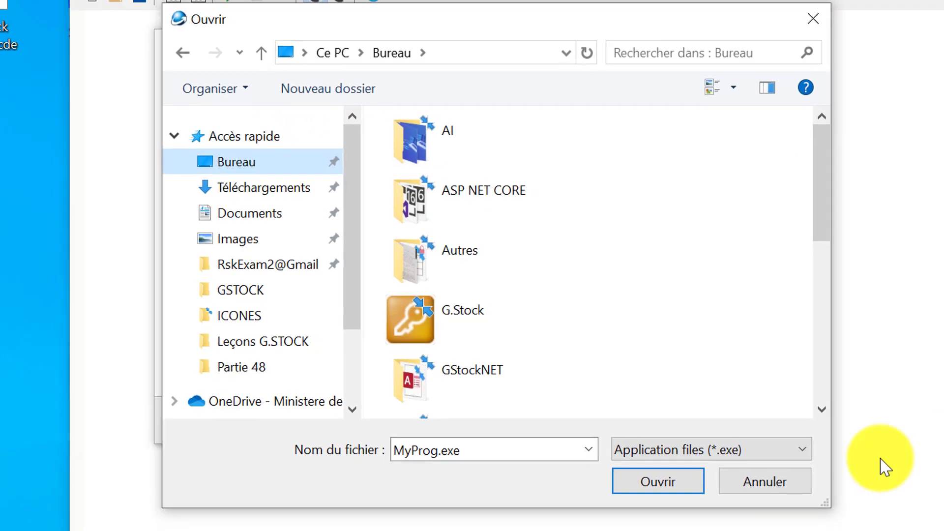
pyautogui.click(727, 466)
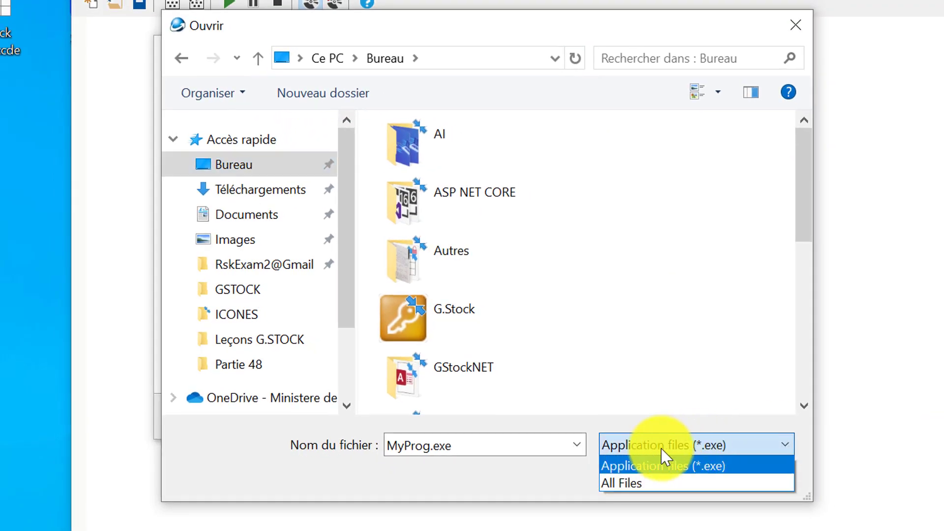
pyautogui.click(638, 484)
pyautogui.scroll(-5, 606, 265)
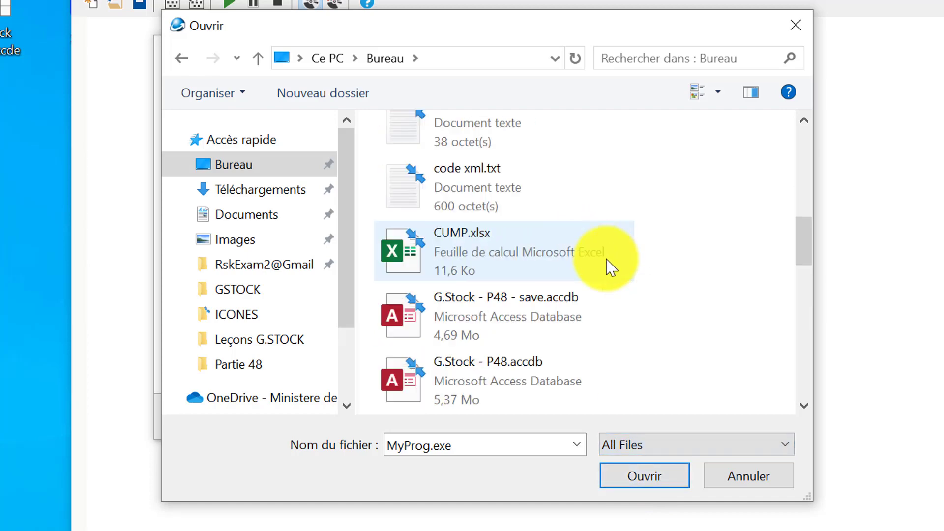
pyautogui.click(522, 294)
pyautogui.press('Down')
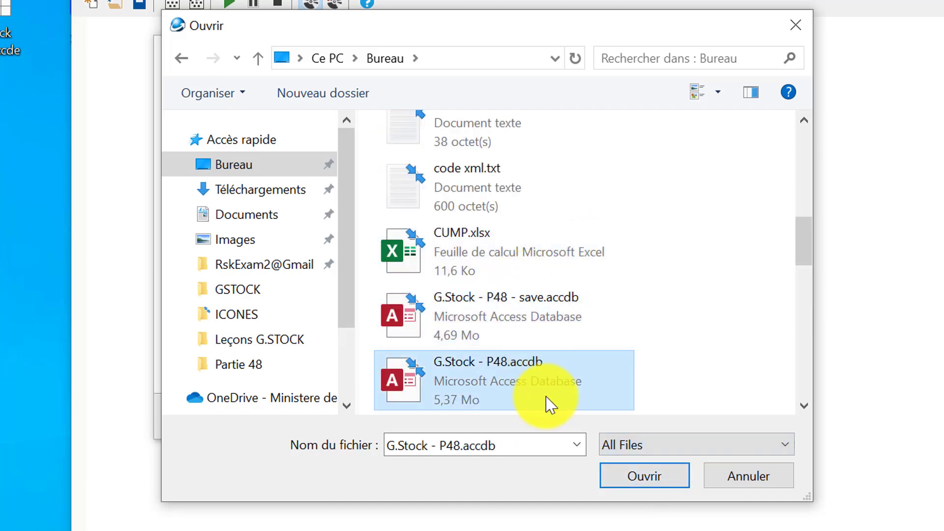
pyautogui.press('Down')
pyautogui.scroll(-3, 550, 411)
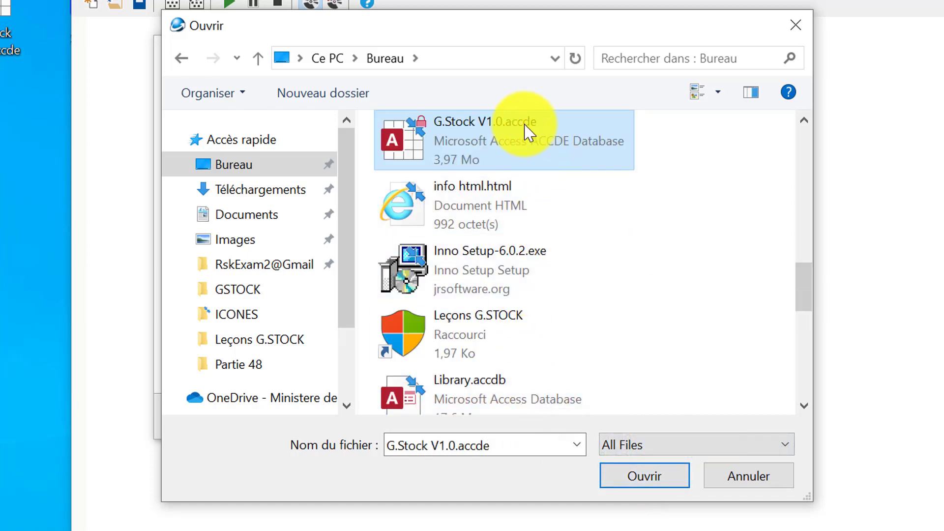
pyautogui.doubleClick(415, 145)
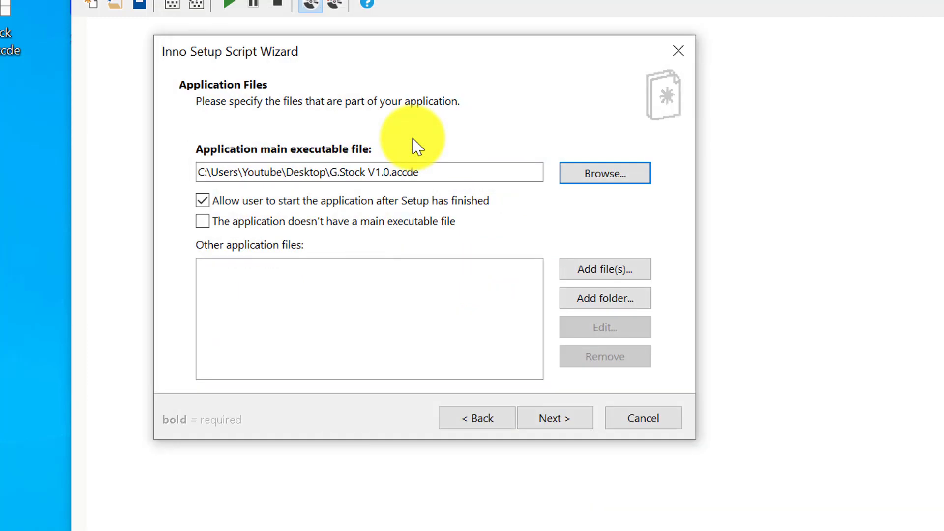
# Step: Add the Desktop's G.Stock folder, subfolders included, to the other application files
pyautogui.click(353, 286)
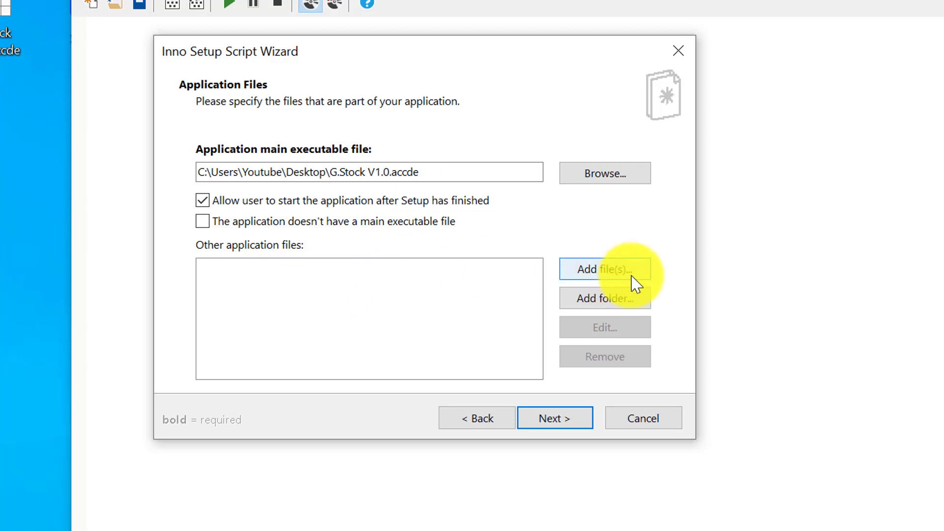
pyautogui.click(605, 305)
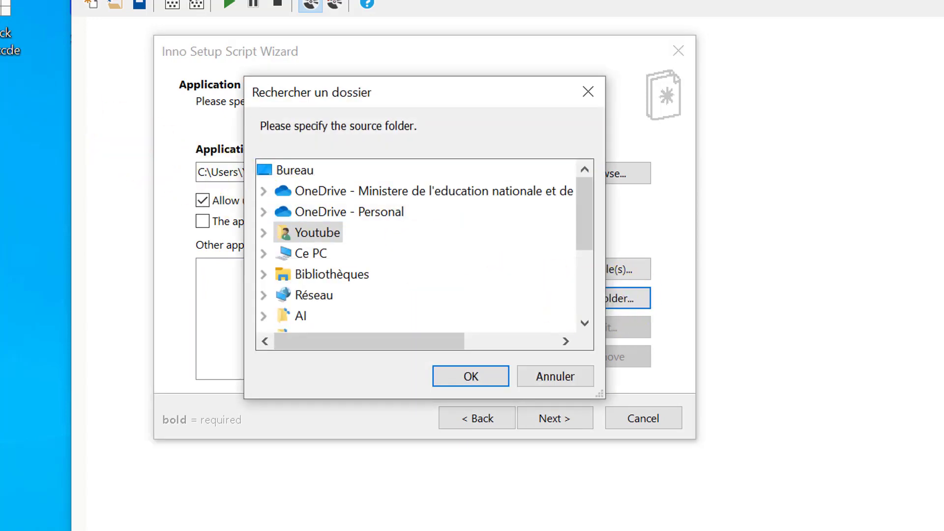
pyautogui.click(300, 172)
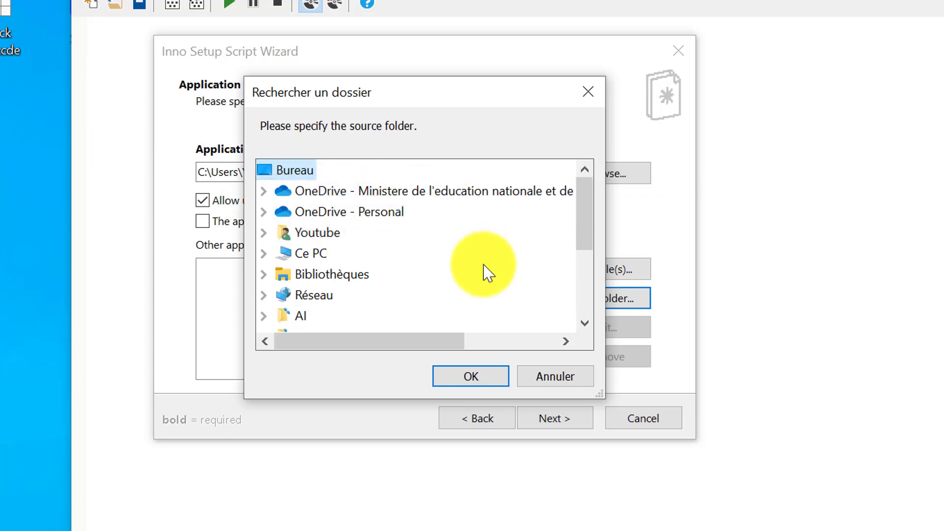
pyautogui.scroll(-2, 382, 255)
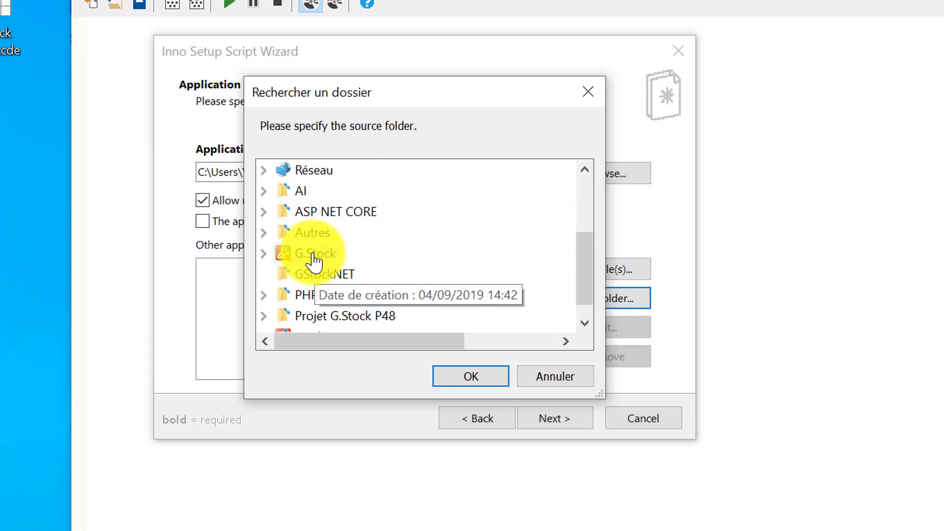
pyautogui.click(314, 255)
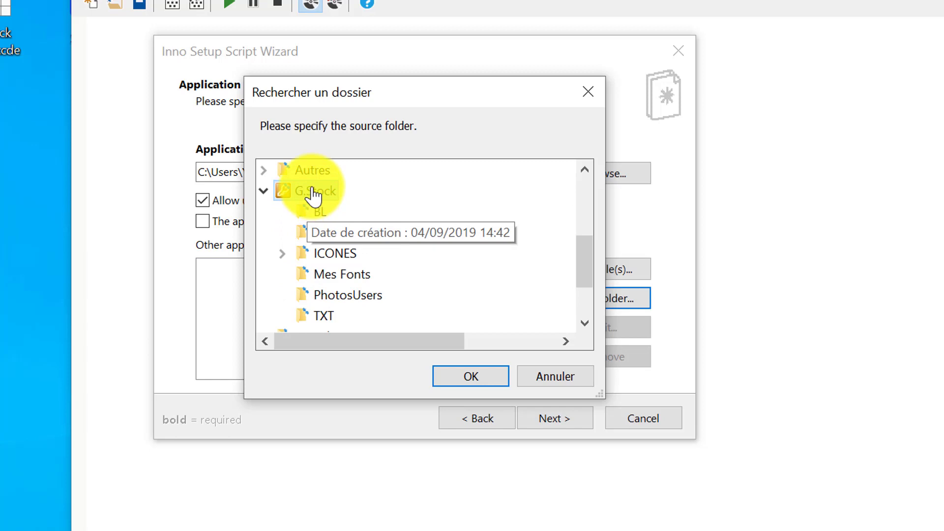
pyautogui.click(474, 379)
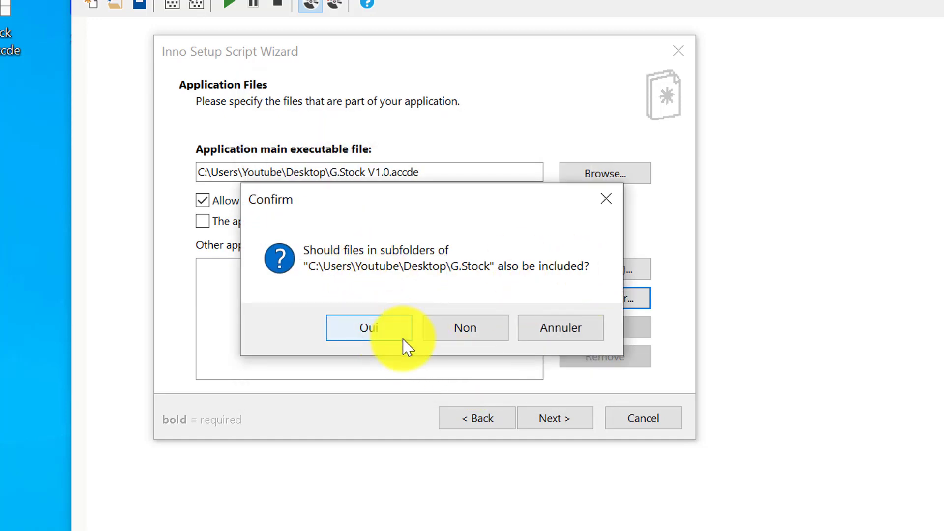
pyautogui.click(385, 332)
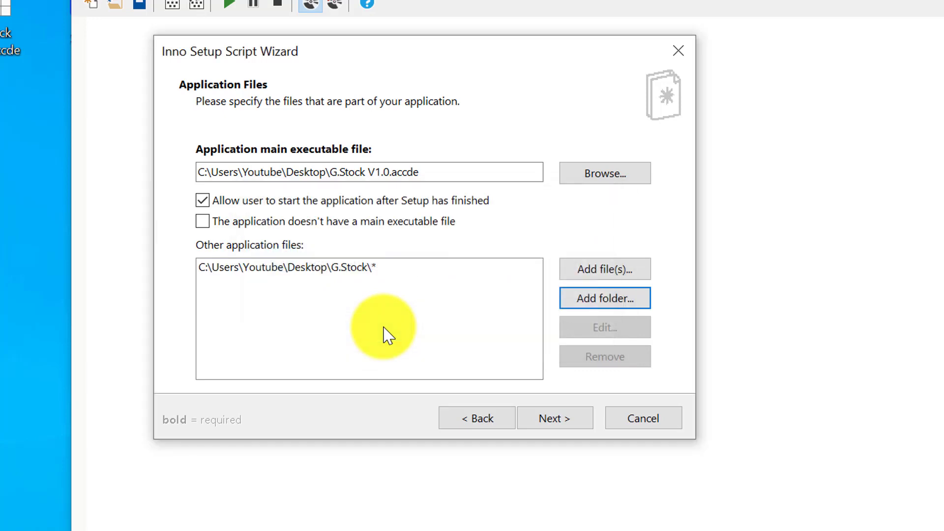
# Step: Accept the default shortcut settings and leave both documentation information files blank
pyautogui.click(553, 421)
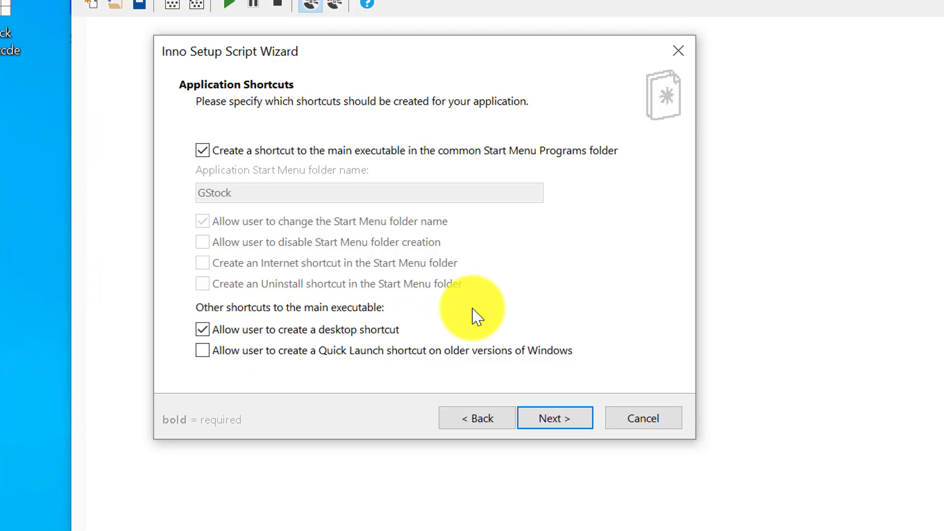
pyautogui.click(554, 424)
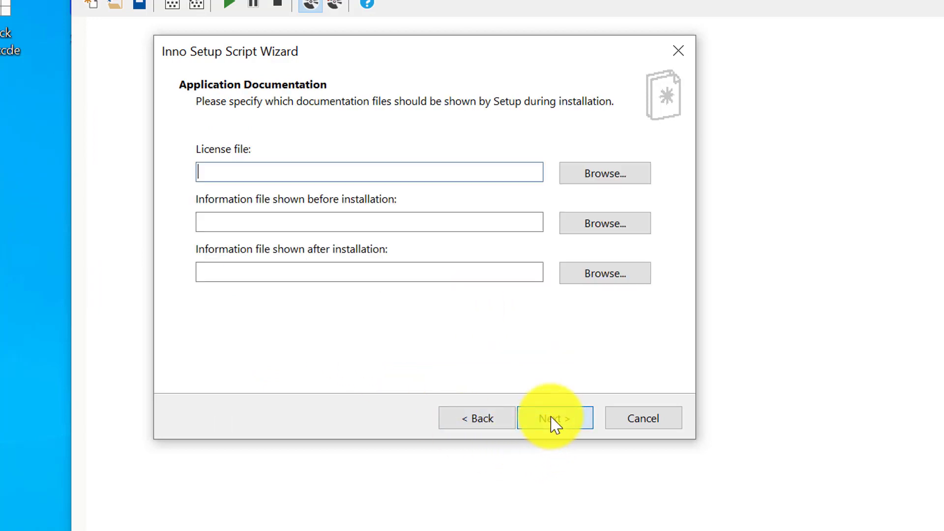
pyautogui.click(235, 219)
pyautogui.click(240, 272)
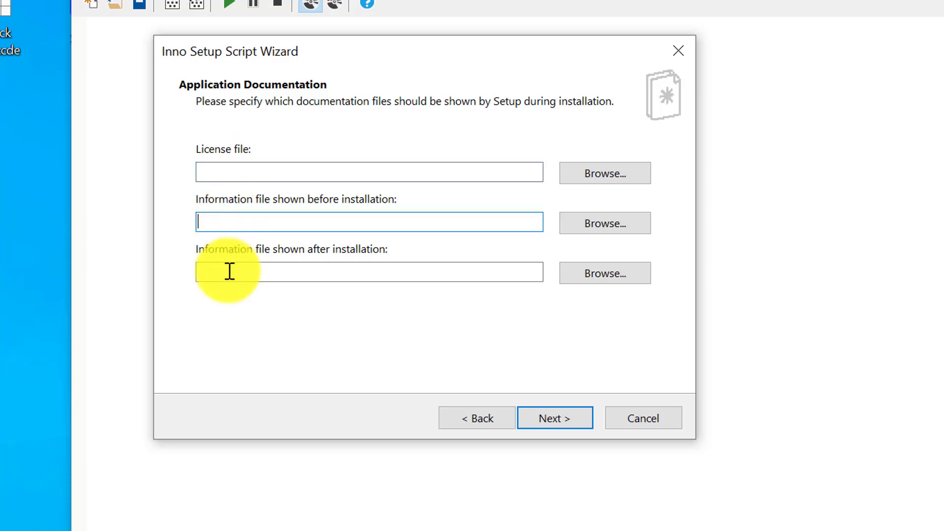
pyautogui.click(552, 420)
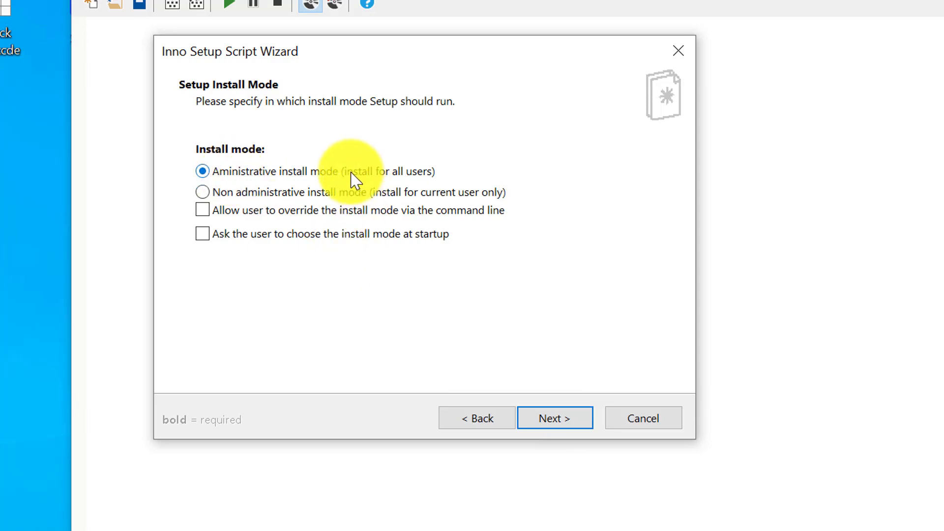
# Step: Choose non-administrative per-user install mode and tick French alongside English
pyautogui.click(202, 192)
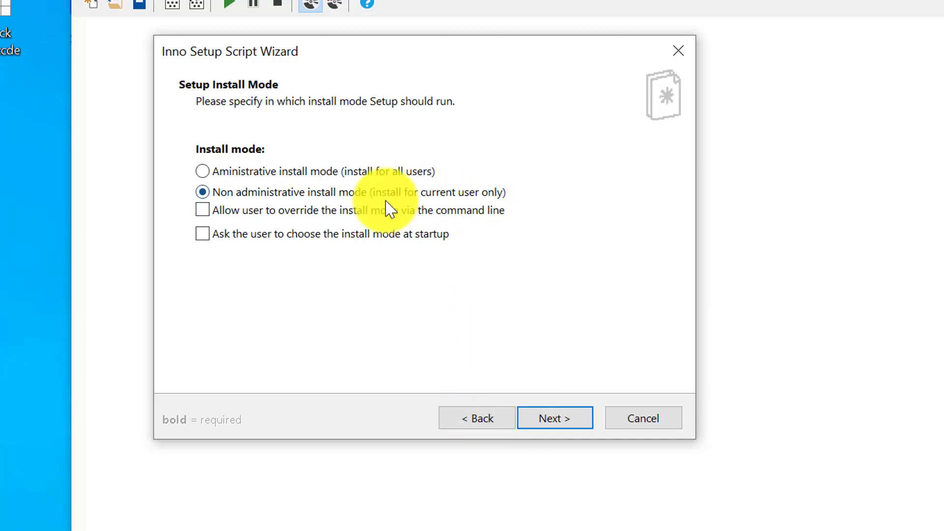
pyautogui.click(558, 423)
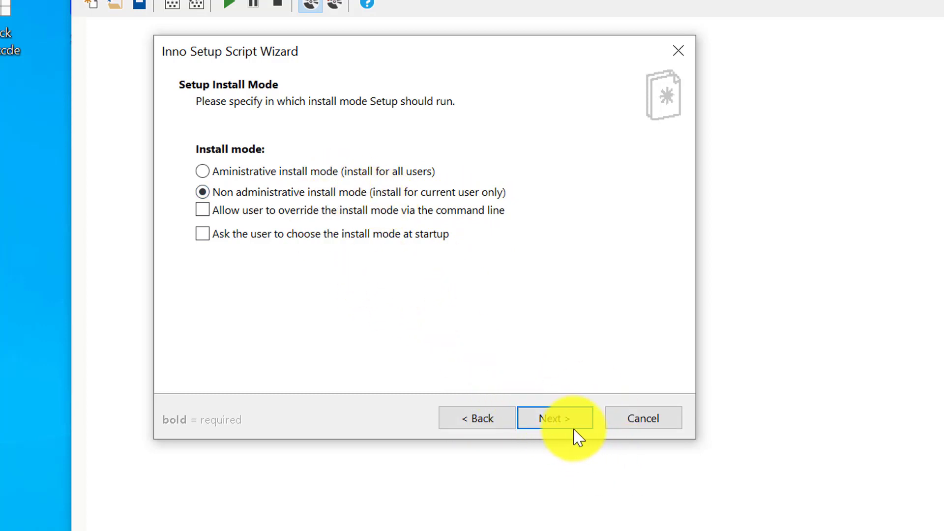
pyautogui.click(557, 420)
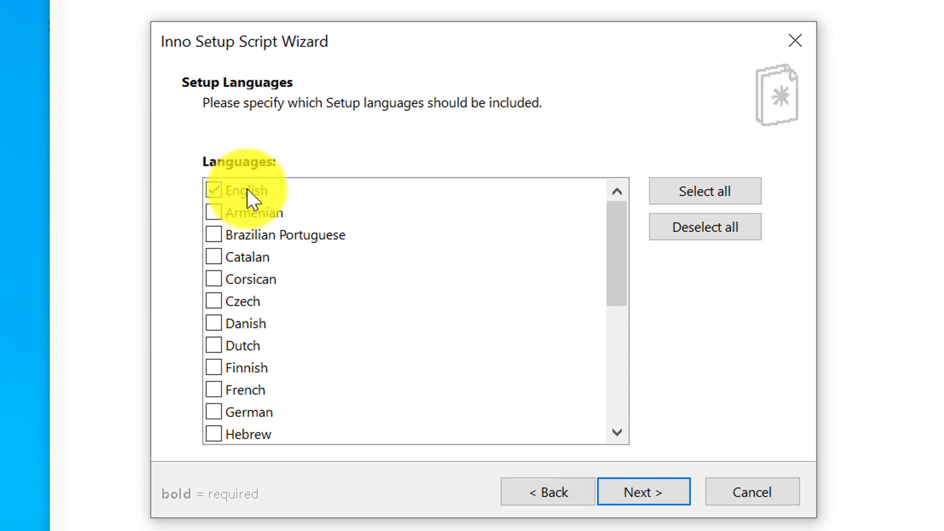
pyautogui.click(215, 389)
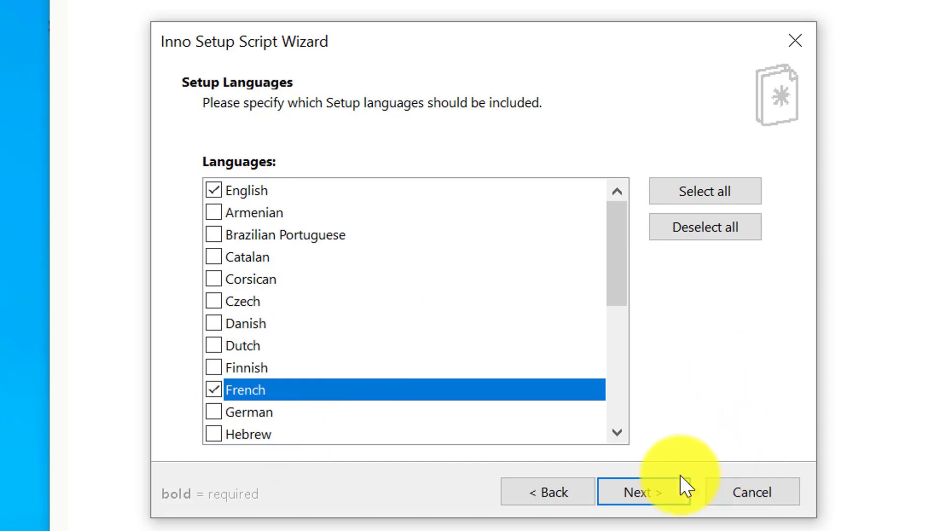
pyautogui.click(644, 499)
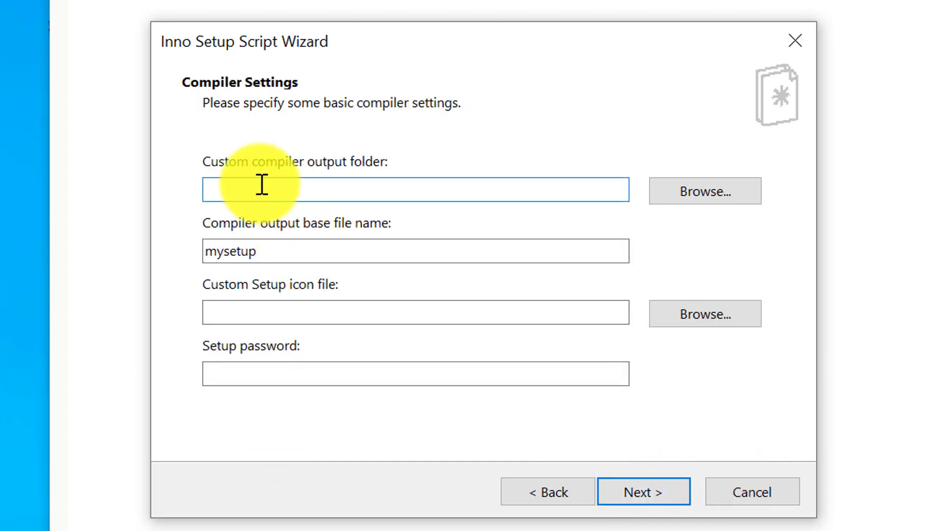
# Step: Set the output folder to the Desktop and the base file name to GStock Setup V1.0
pyautogui.click(710, 190)
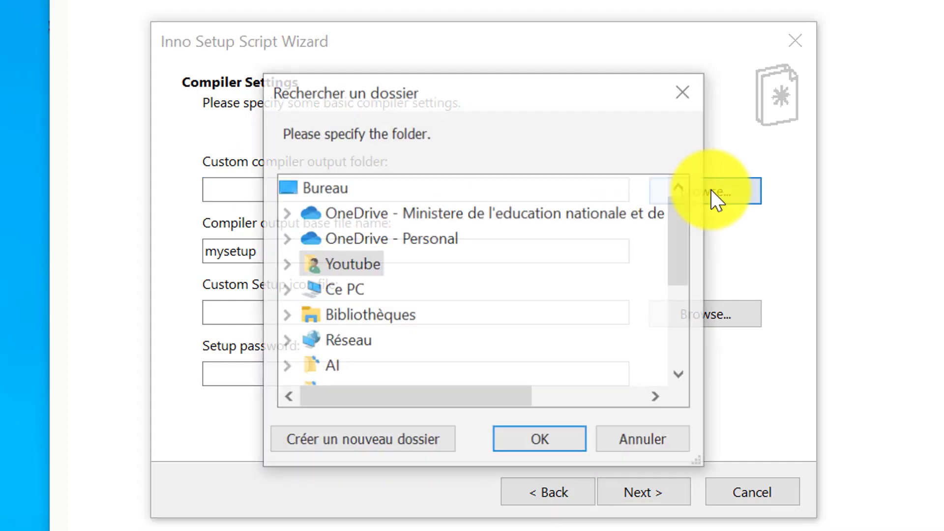
pyautogui.click(557, 445)
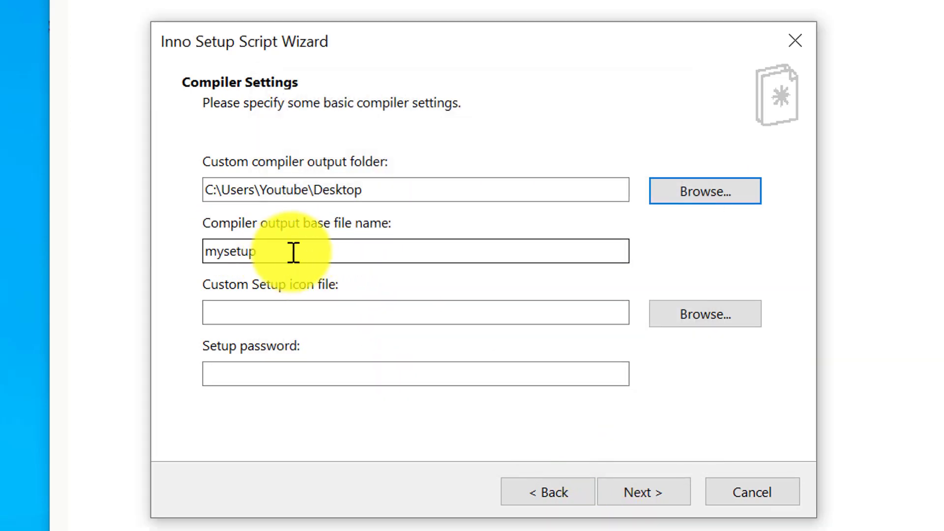
pyautogui.doubleClick(282, 249)
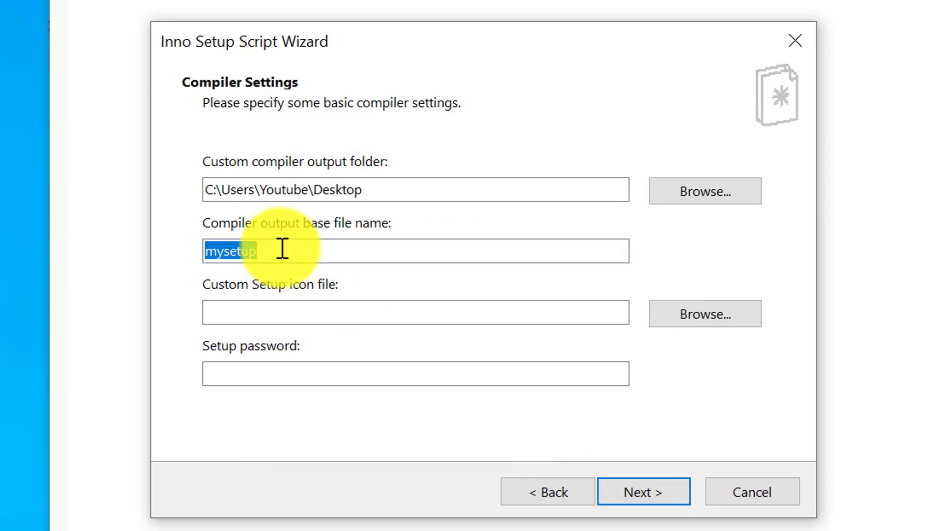
pyautogui.write('GStock S')
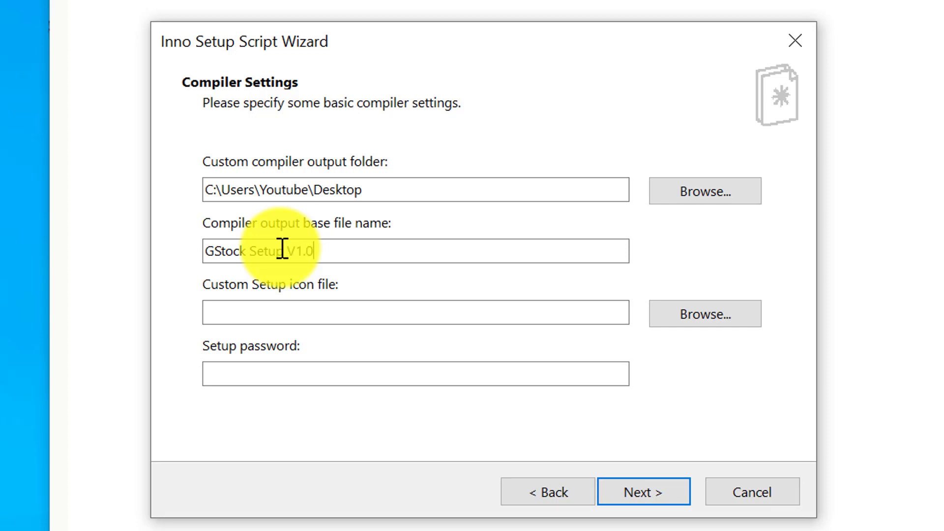
# Step: Use the Desktop's Stock.ico as the setup icon and pass the preprocessor page
pyautogui.click(259, 315)
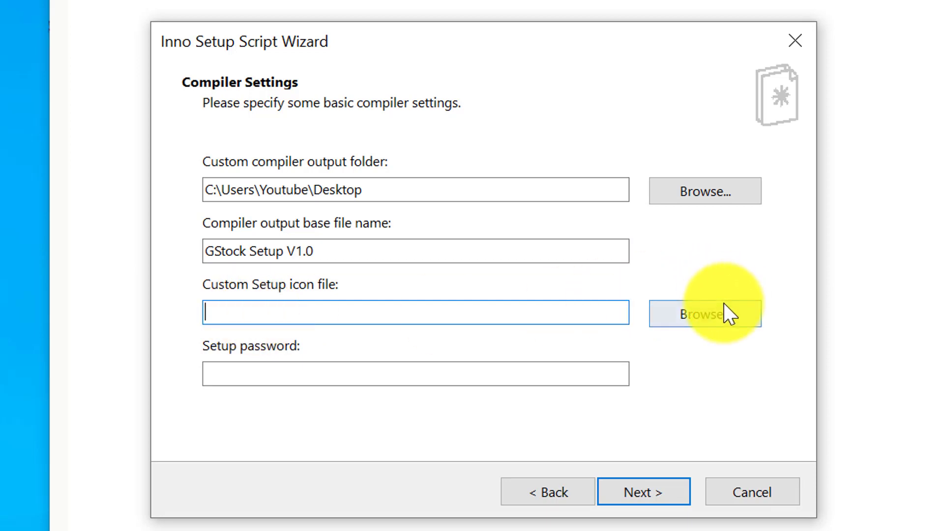
pyautogui.click(705, 317)
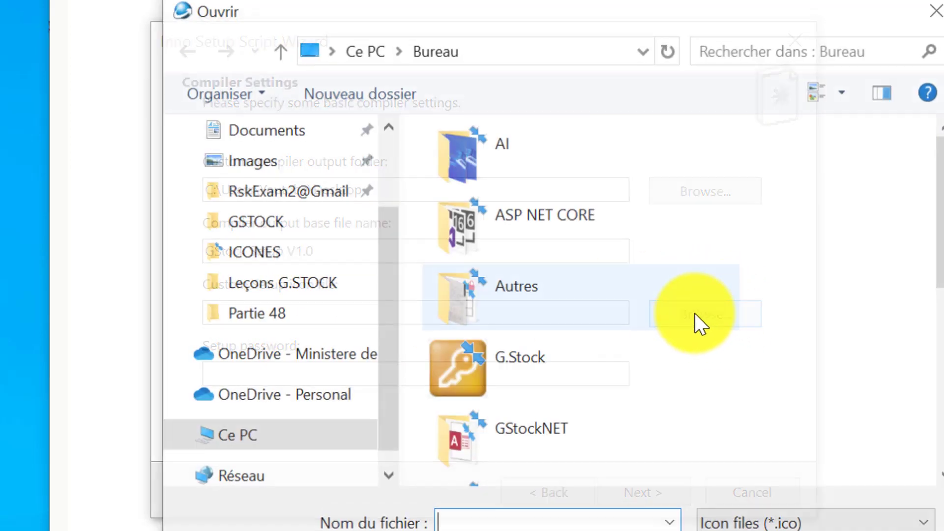
pyautogui.moveTo(388, 231); pyautogui.dragTo(396, 149)
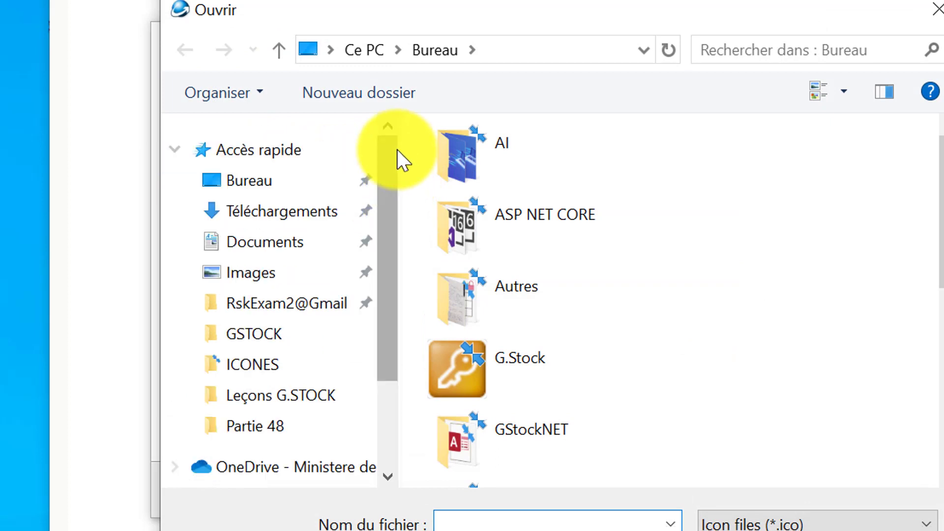
pyautogui.click(318, 187)
pyautogui.scroll(-5, 607, 221)
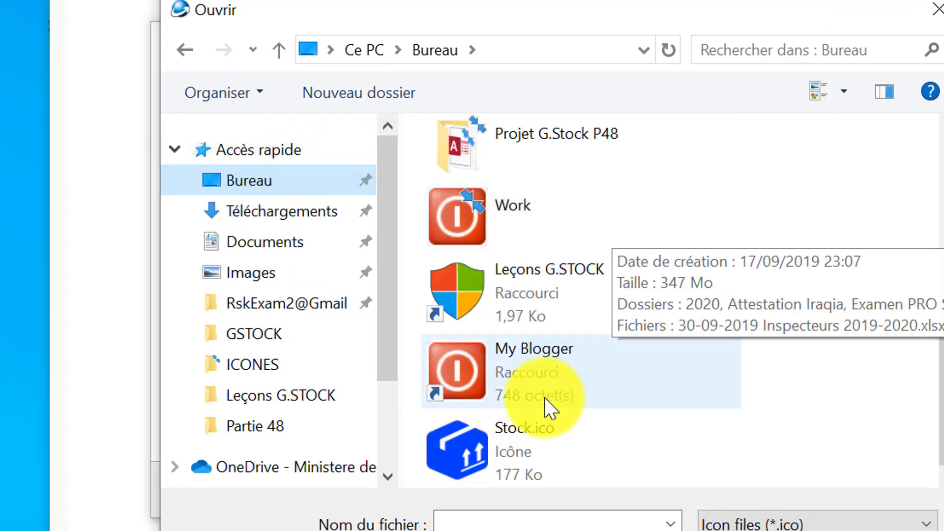
pyautogui.doubleClick(465, 449)
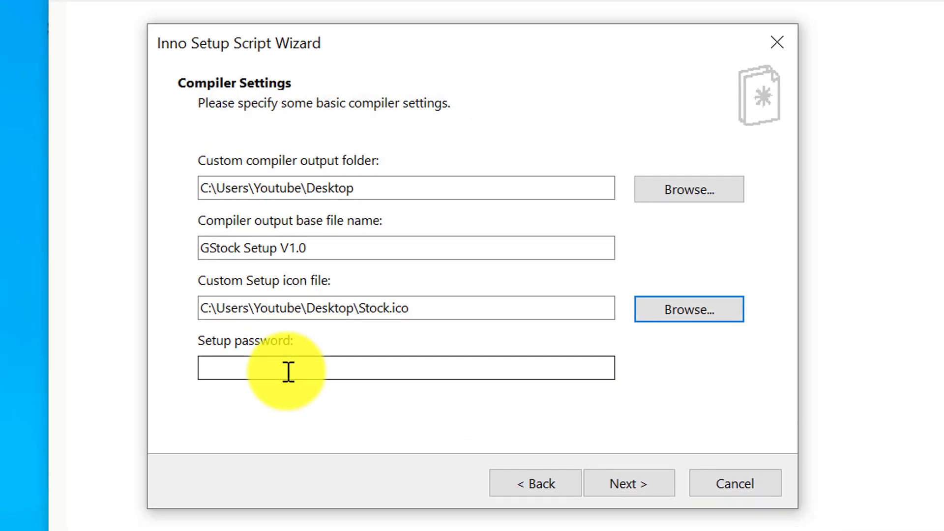
pyautogui.click(293, 378)
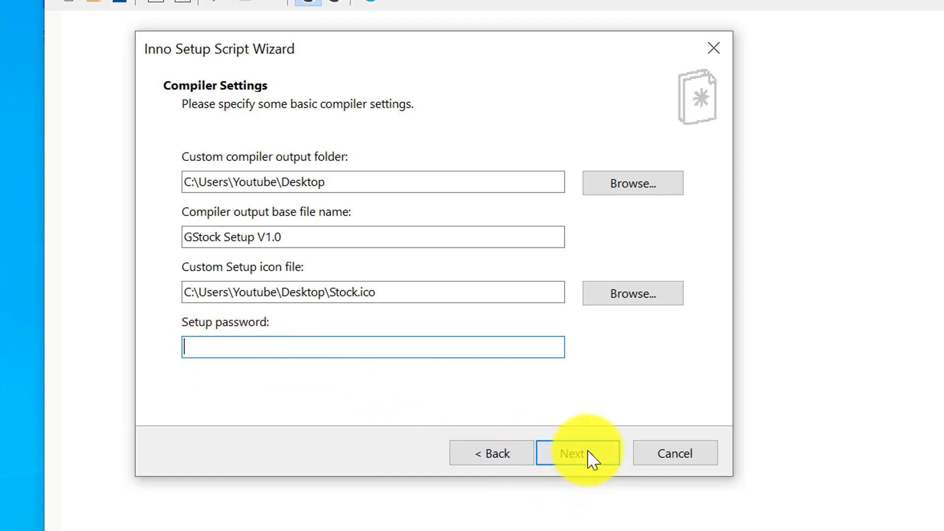
pyautogui.click(582, 462)
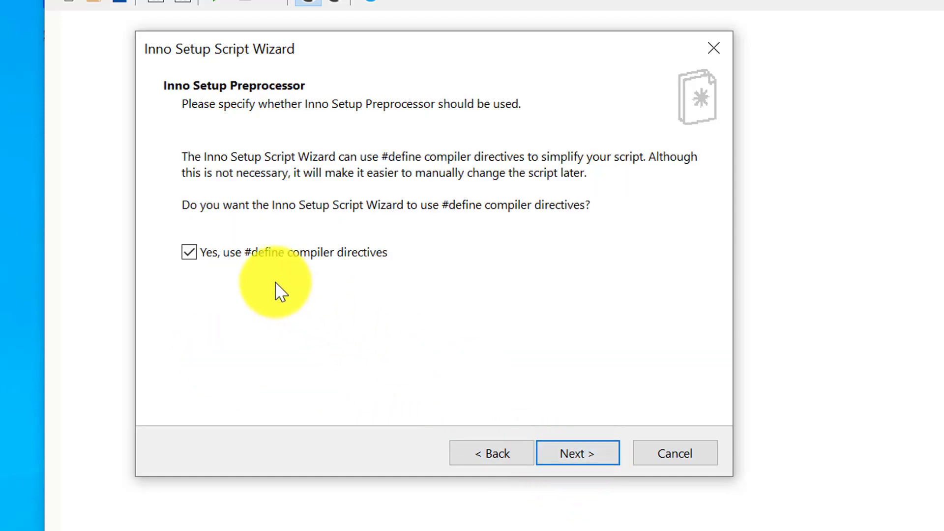
pyautogui.click(583, 462)
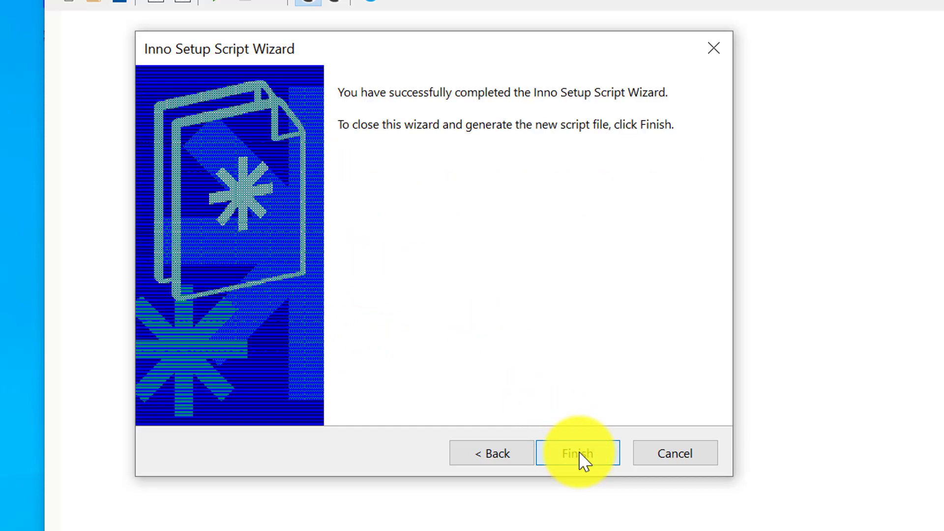
# Step: Finish the wizard, agree to compile, and save the script as Setup GStock on the Desktop
pyautogui.click(584, 462)
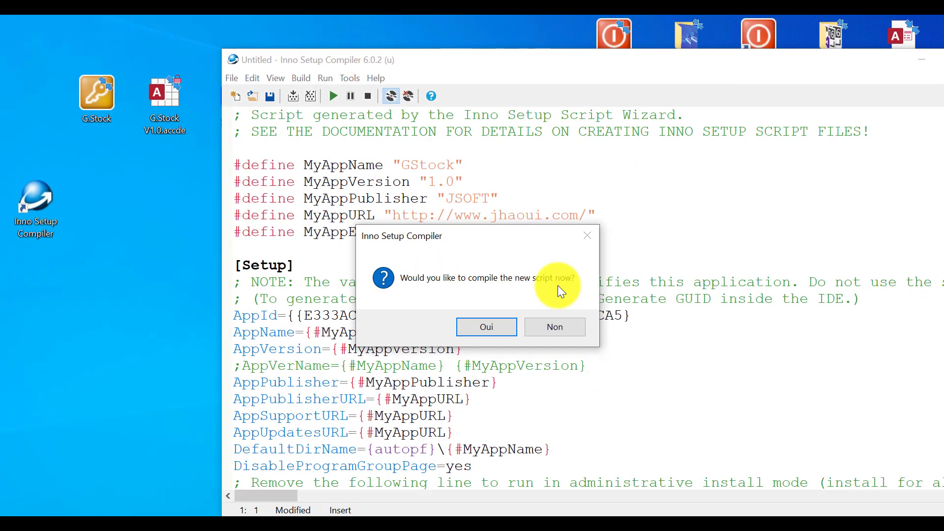
pyautogui.click(499, 326)
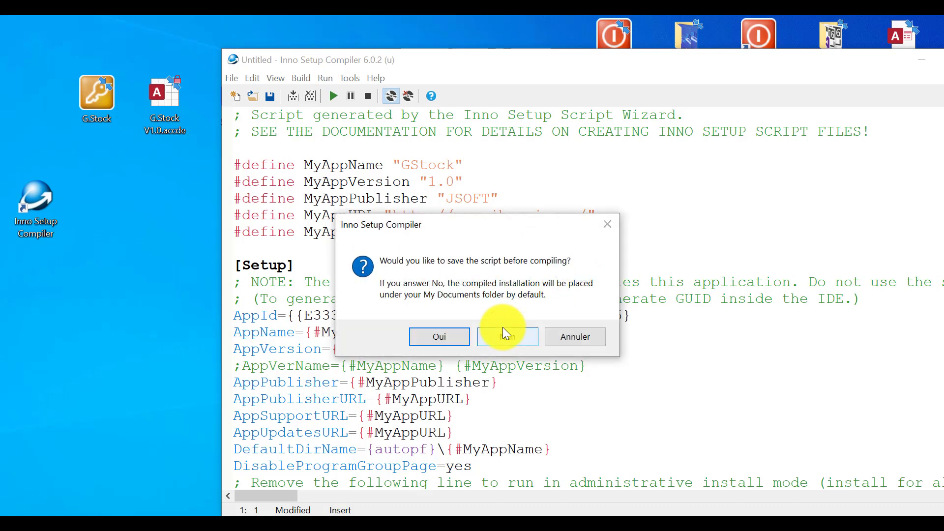
pyautogui.click(451, 336)
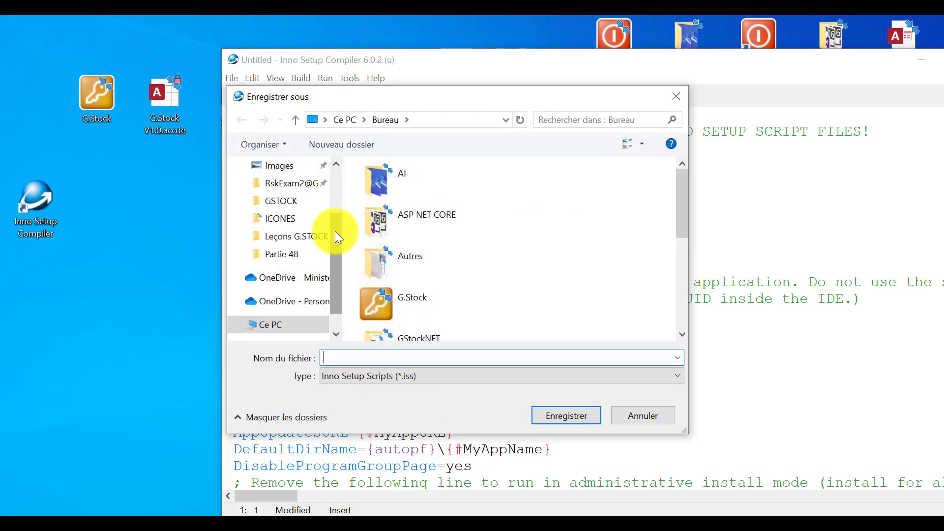
pyautogui.moveTo(334, 231); pyautogui.dragTo(337, 173)
pyautogui.click(274, 195)
pyautogui.click(344, 359)
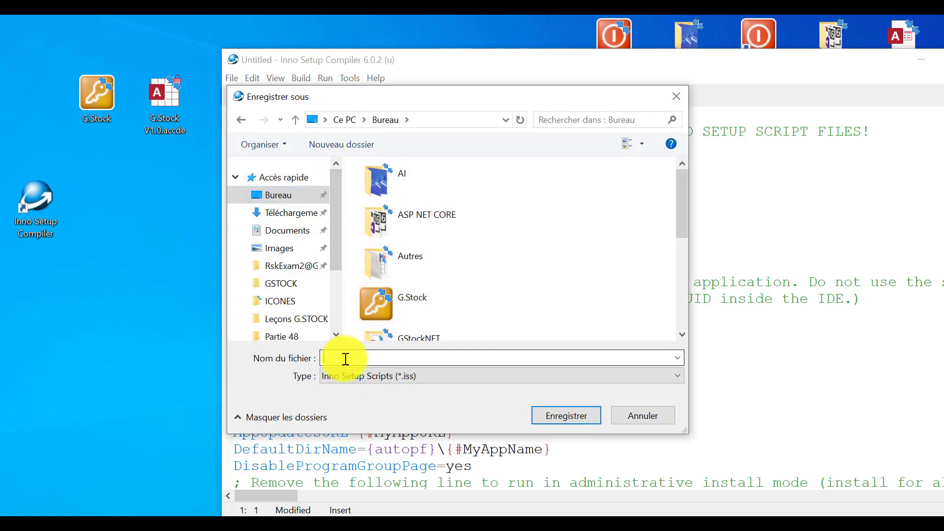
pyautogui.write('Se')
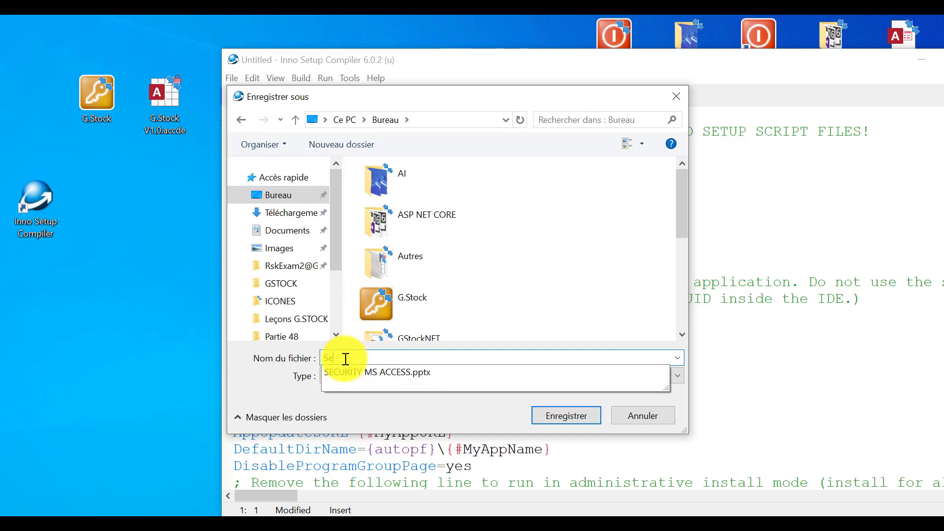
pyautogui.write('tup ')
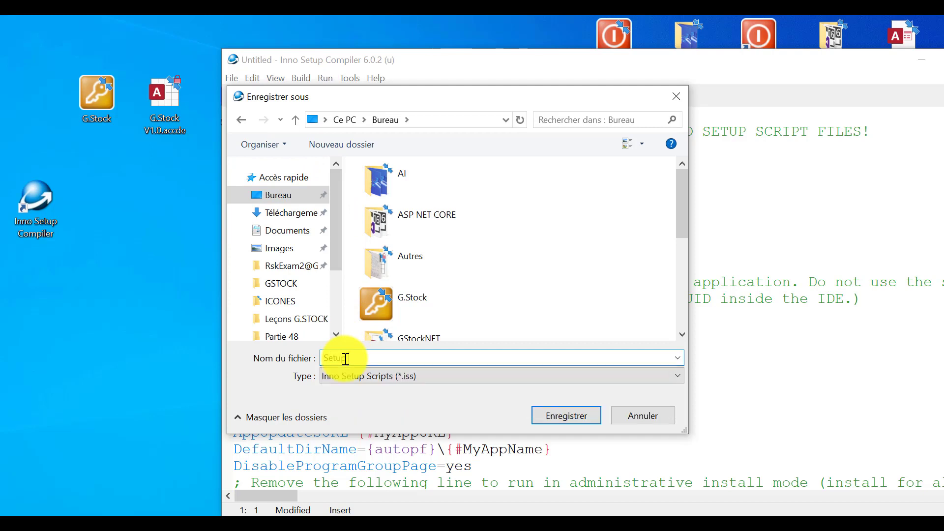
pyautogui.write('GStock')
pyautogui.click(555, 418)
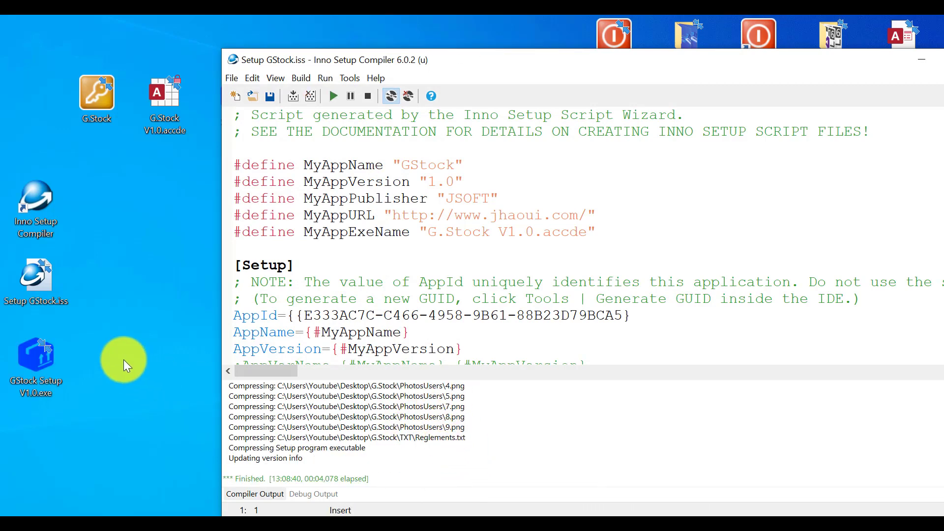
pyautogui.rightClick(128, 312)
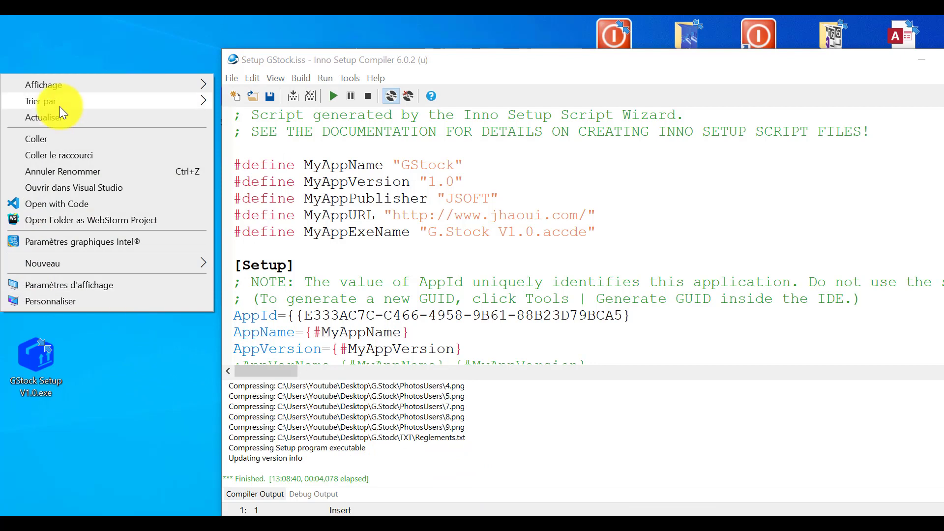
pyautogui.click(72, 118)
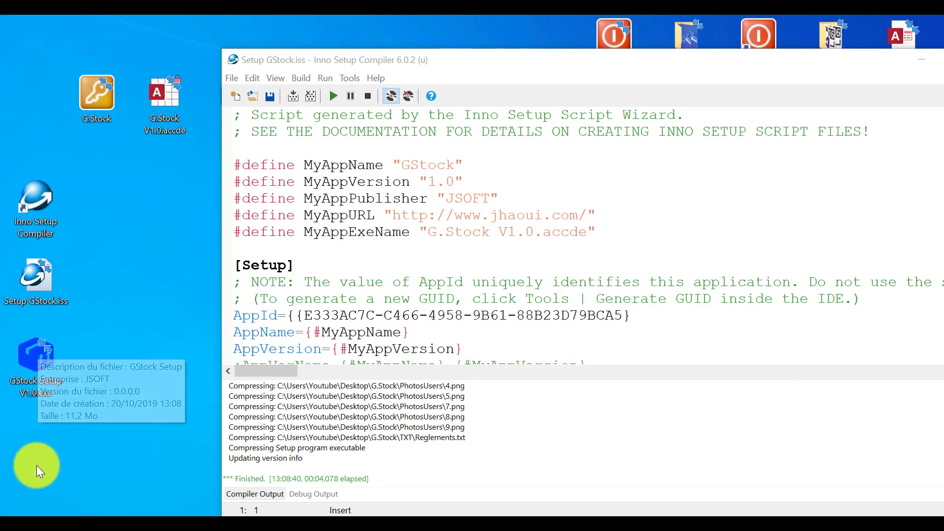
pyautogui.moveTo(46, 394)
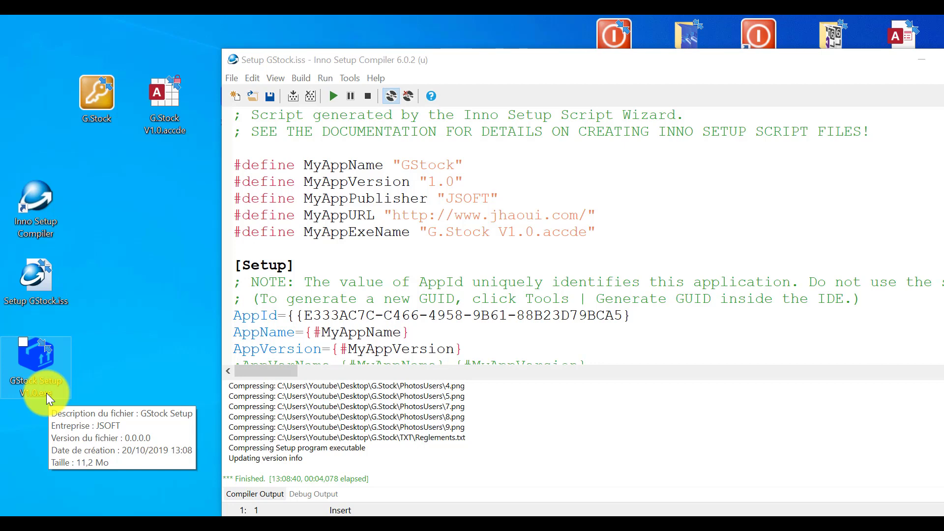
pyautogui.scroll(-3, 505, 265)
pyautogui.scroll(3, 569, 232)
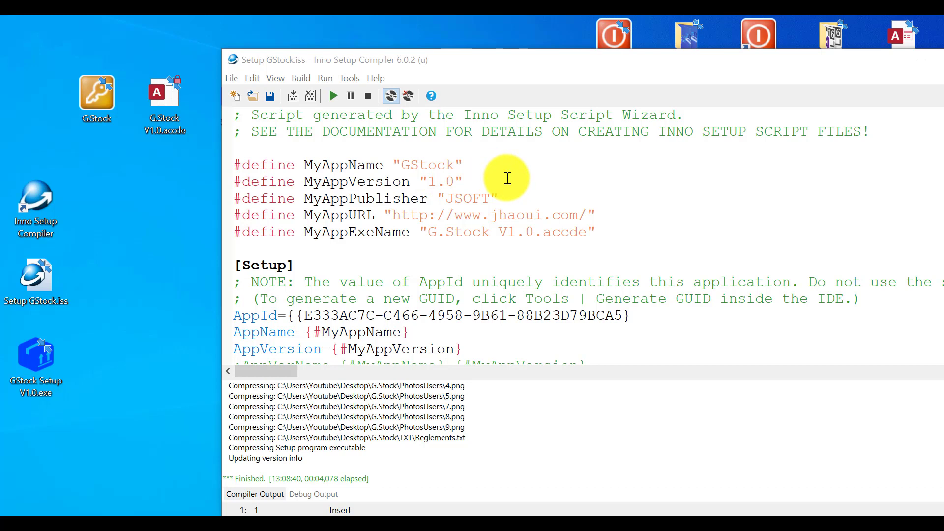
pyautogui.click(429, 164)
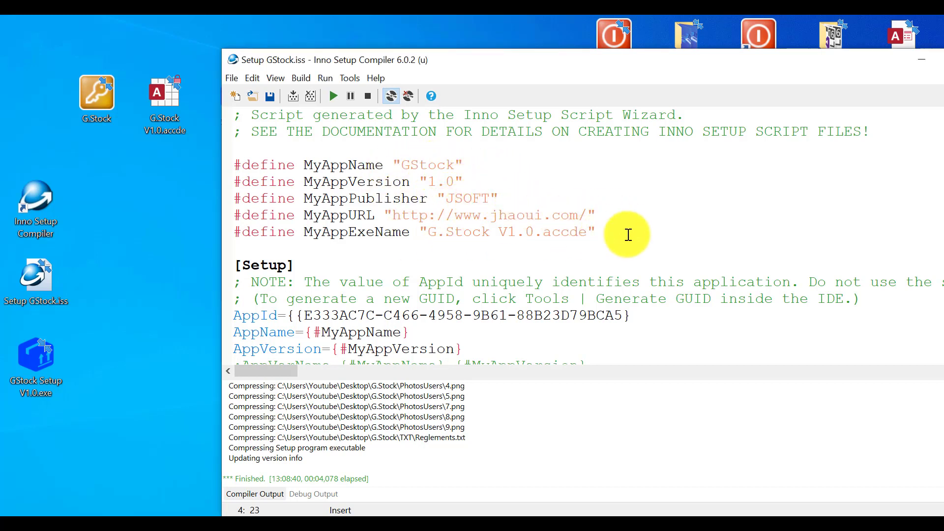
pyautogui.scroll(-1, 541, 221)
pyautogui.moveTo(596, 182); pyautogui.dragTo(222, 184)
pyautogui.scroll(-2, 473, 190)
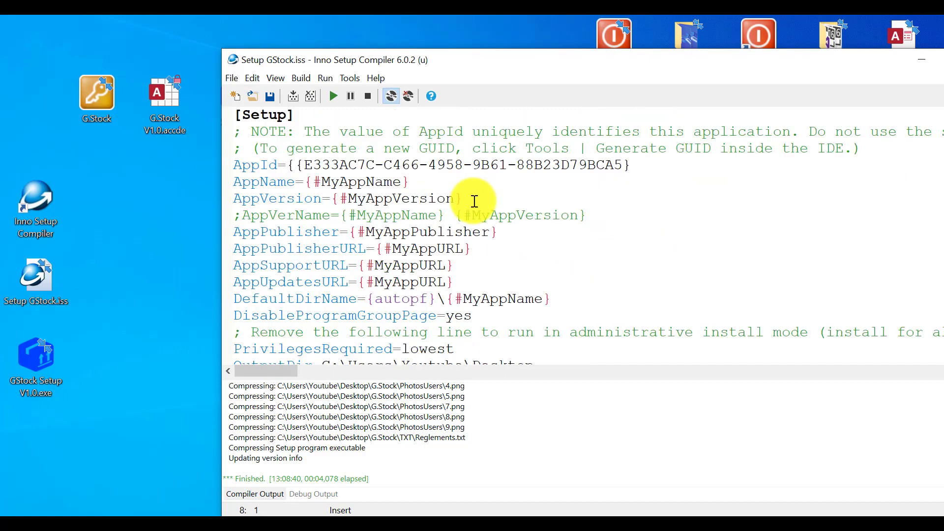
pyautogui.scroll(-9, 474, 201)
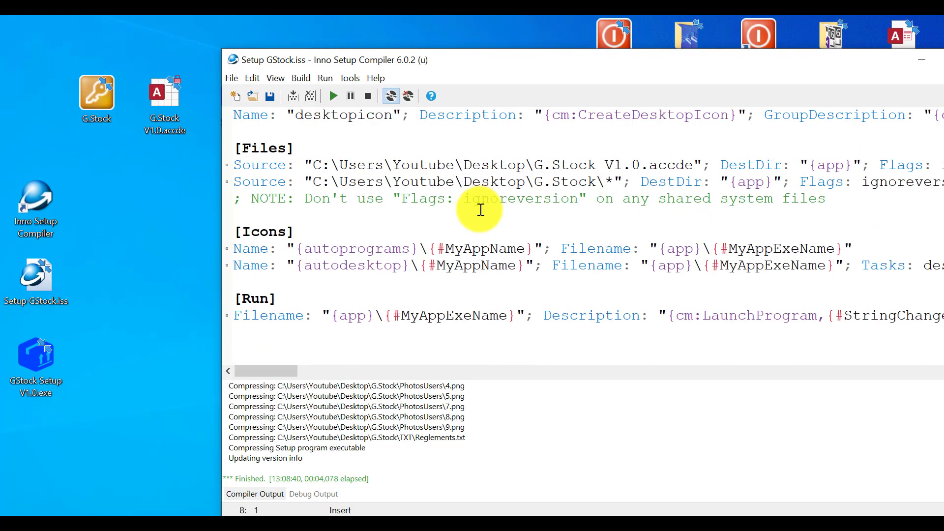
pyautogui.scroll(5, 481, 209)
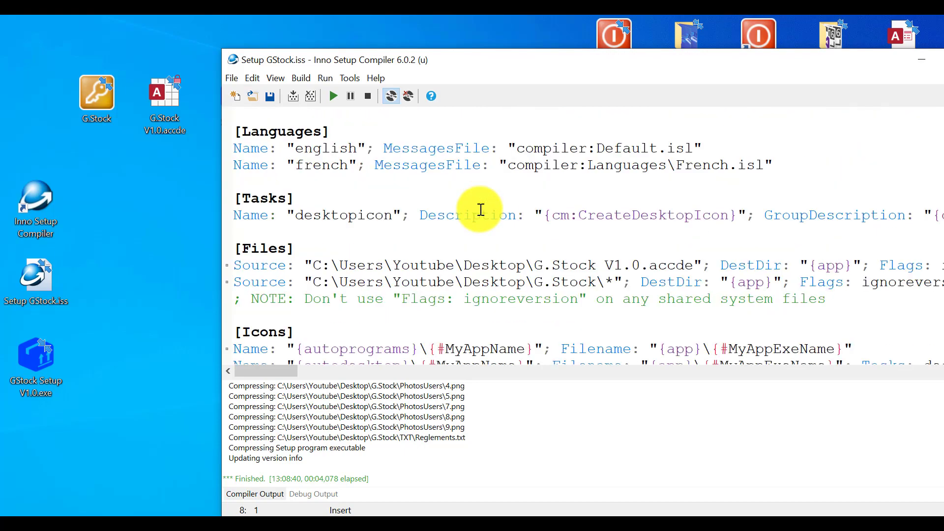
pyautogui.moveTo(739, 66); pyautogui.dragTo(557, 81)
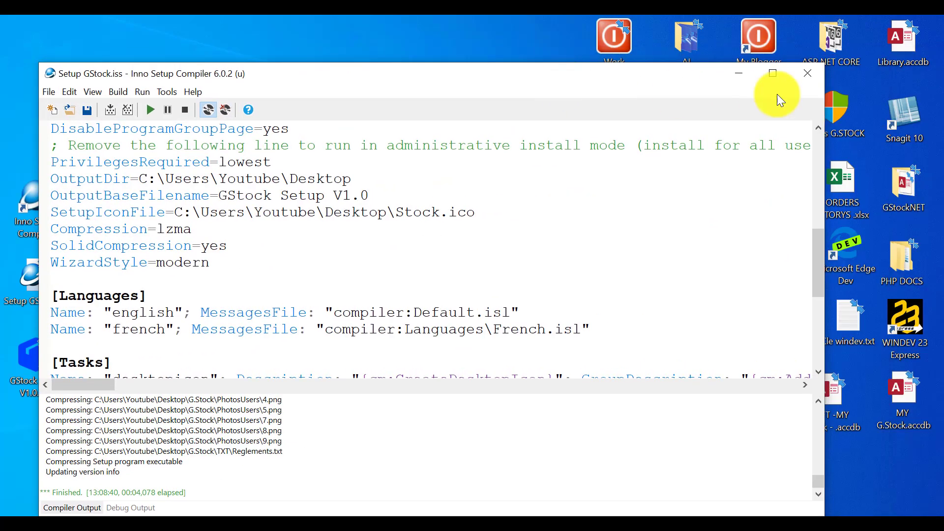
# Step: Close Inno Setup Compiler and run GStock Setup V1.0.exe in Français
pyautogui.click(807, 74)
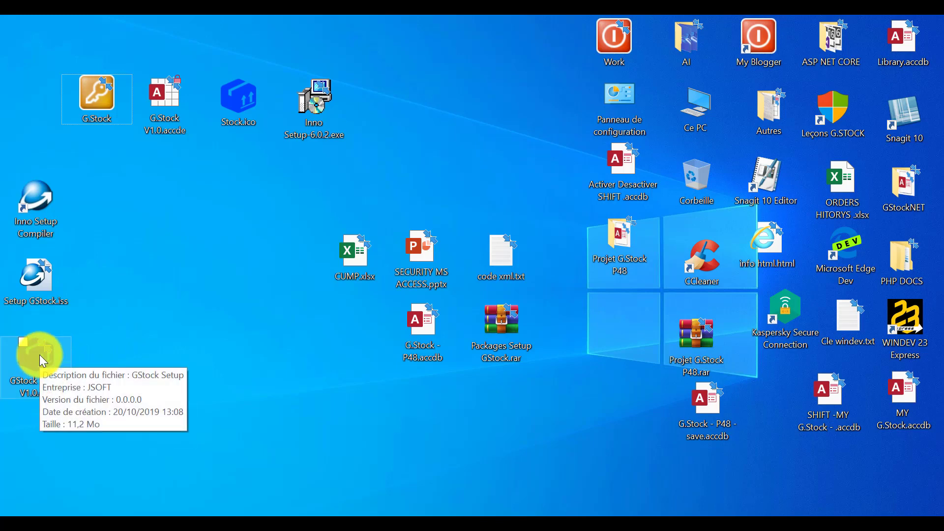
pyautogui.doubleClick(41, 352)
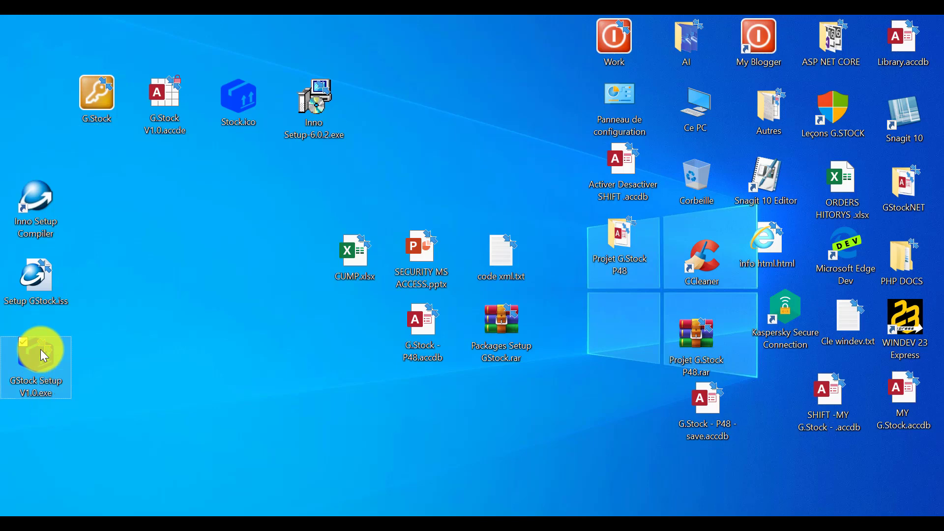
pyautogui.click(556, 269)
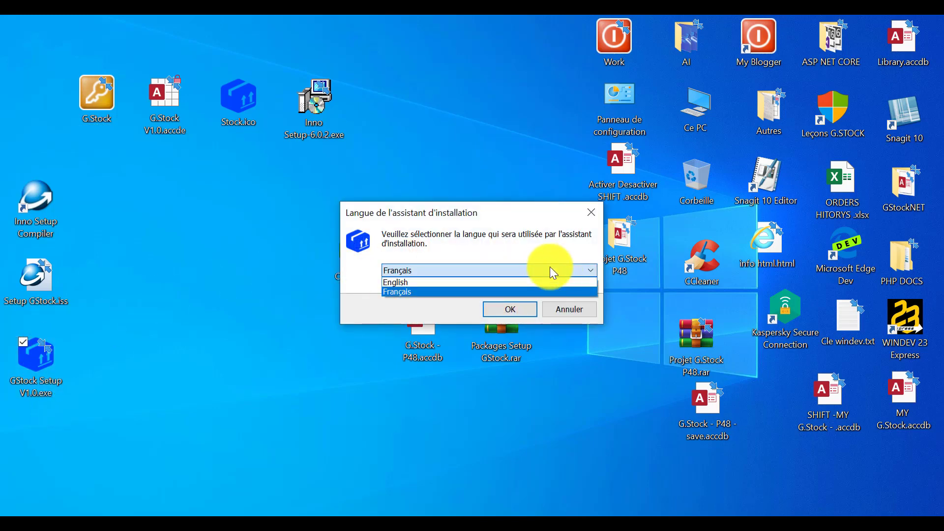
pyautogui.click(404, 293)
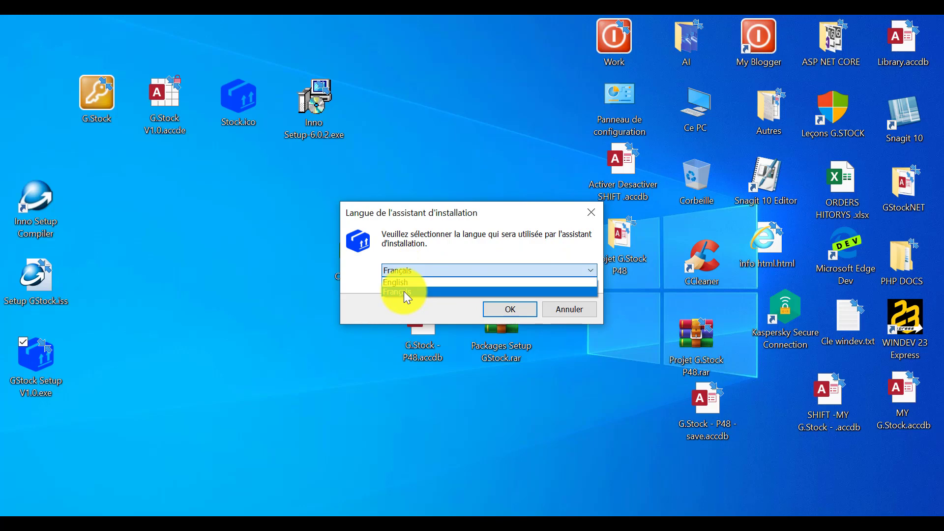
pyautogui.click(511, 310)
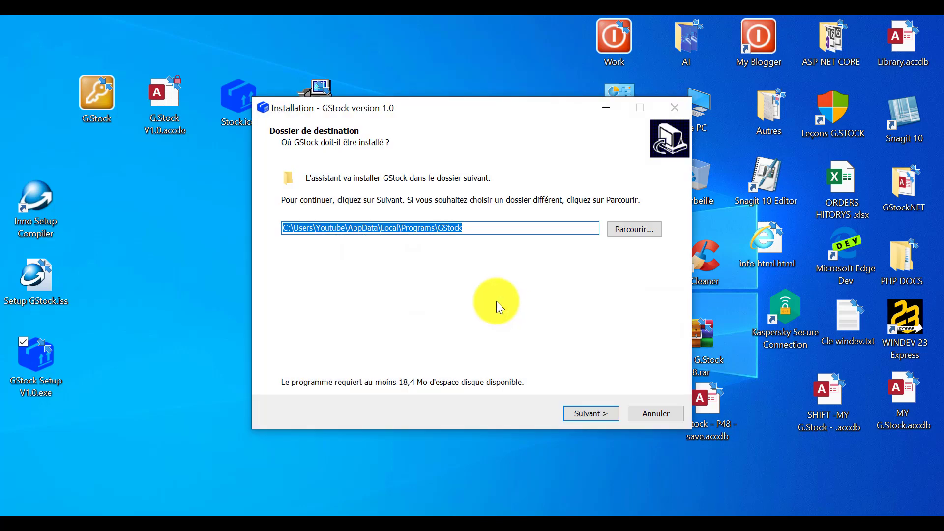
# Step: Keep the default folder, add a desktop icon, install, and finish without launching GStock
pyautogui.click(492, 223)
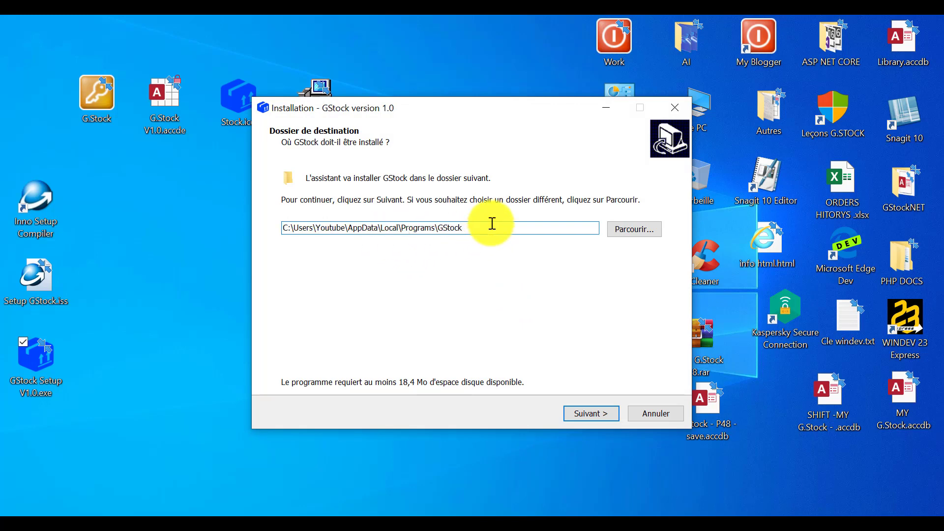
pyautogui.doubleClick(444, 227)
pyautogui.click(493, 227)
pyautogui.click(585, 413)
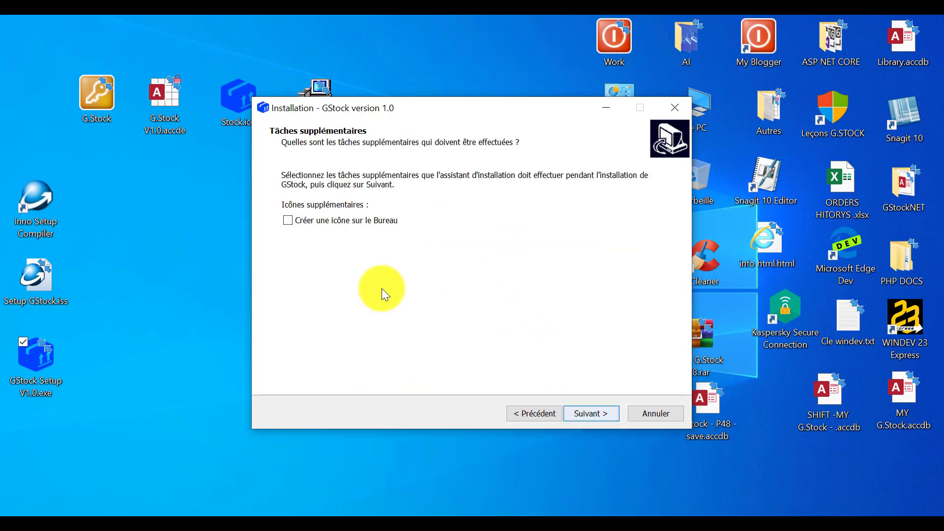
pyautogui.click(341, 226)
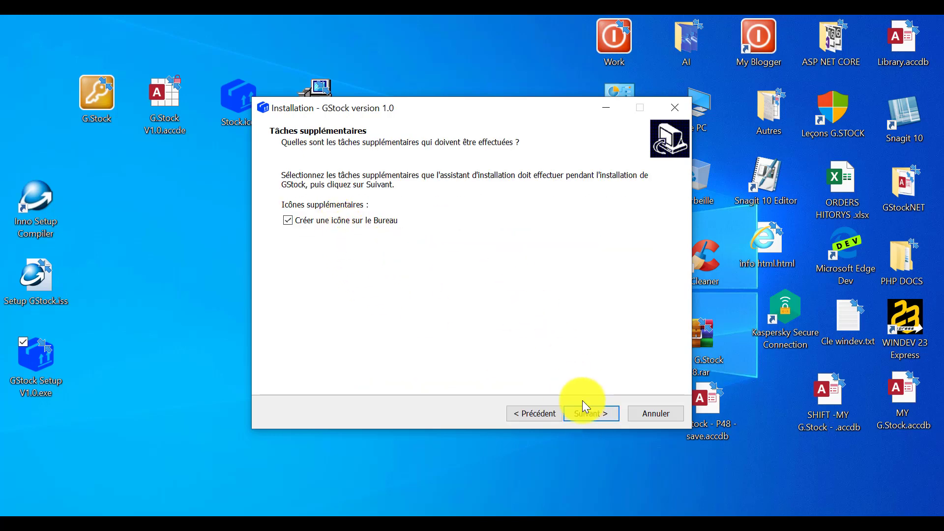
pyautogui.click(591, 414)
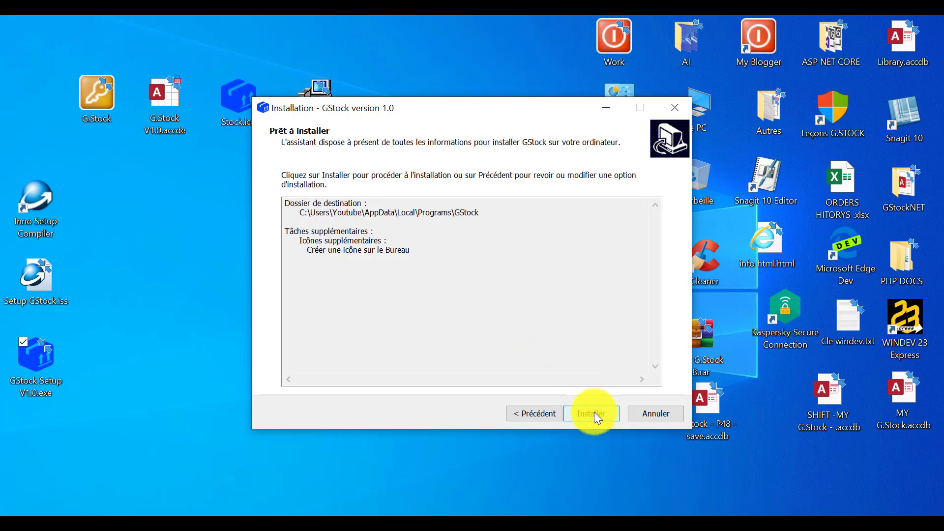
pyautogui.click(592, 414)
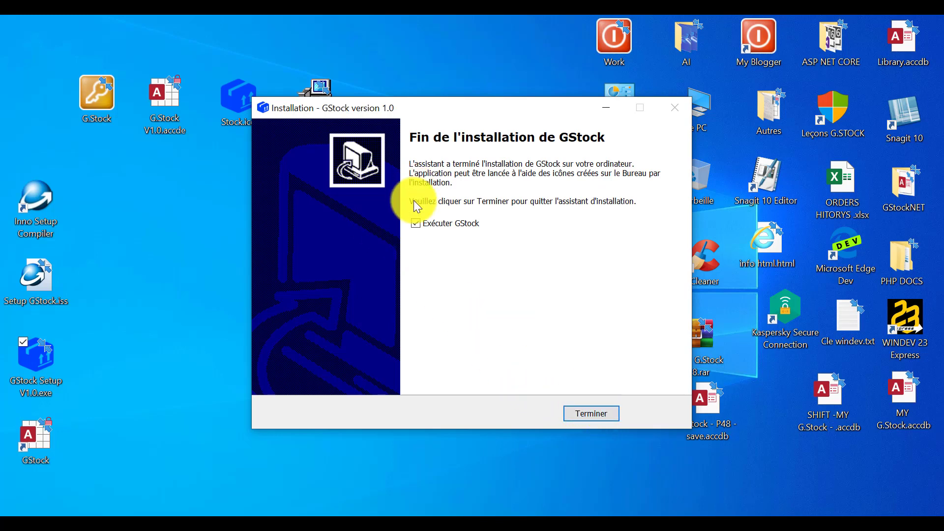
pyautogui.click(598, 415)
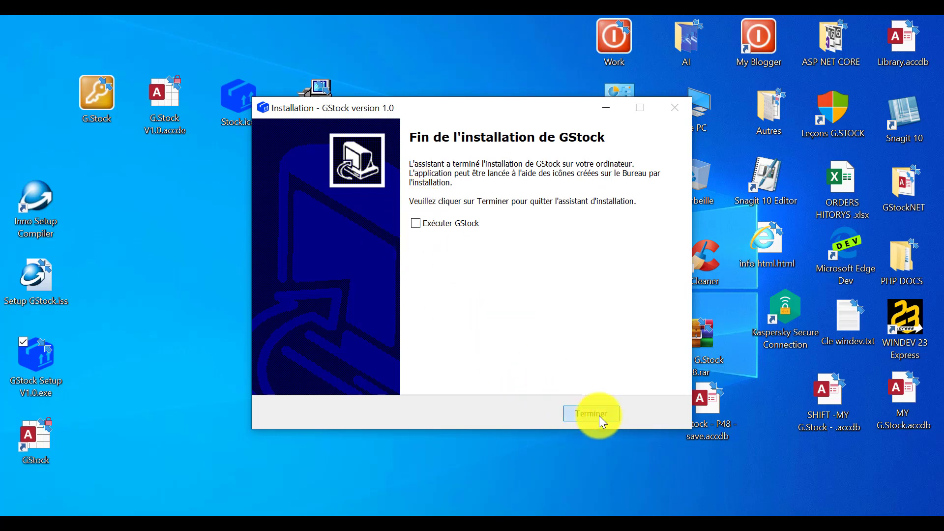
# Step: Change the GStock shortcut's icon to Stock.ico through its Properties and apply it
pyautogui.rightClick(42, 440)
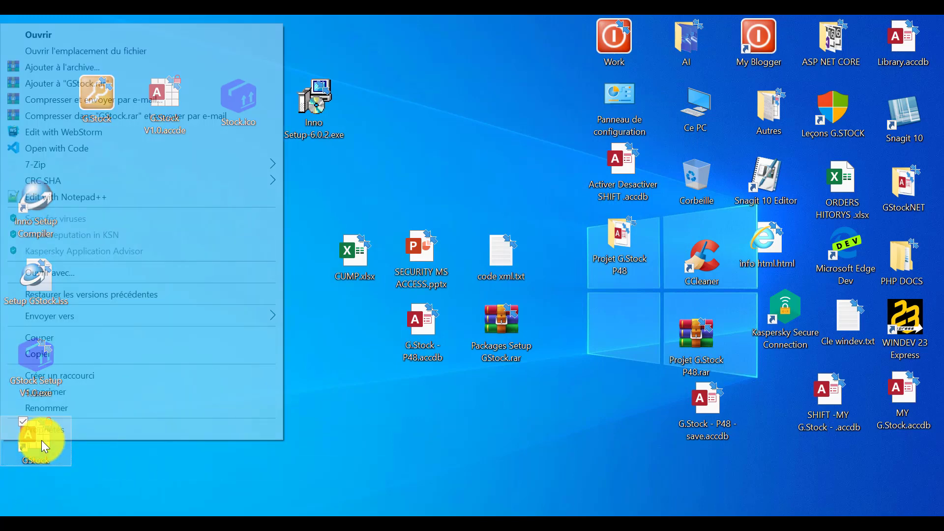
pyautogui.rightClick(46, 445)
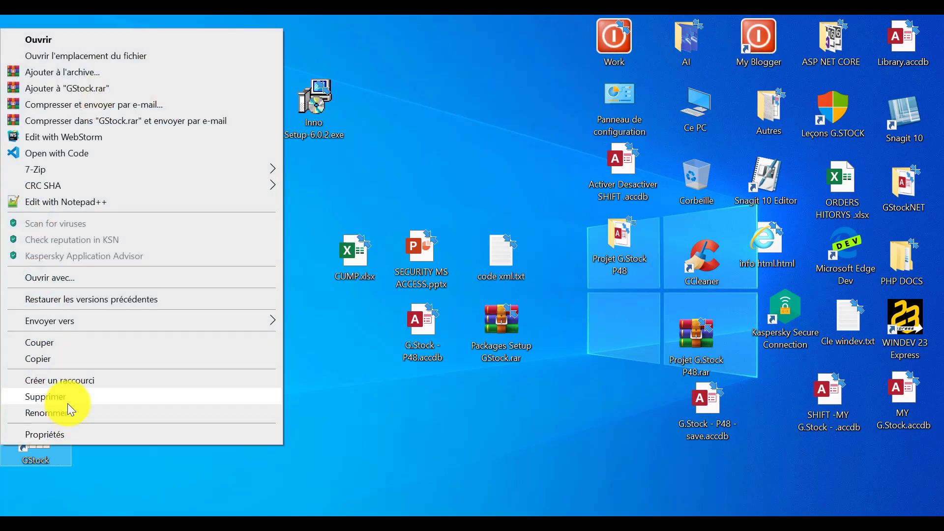
pyautogui.click(67, 431)
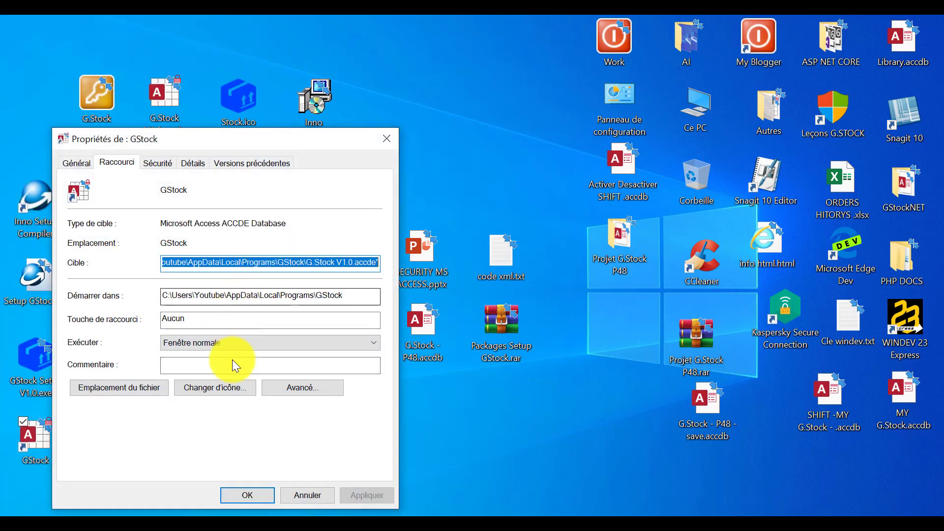
pyautogui.click(222, 387)
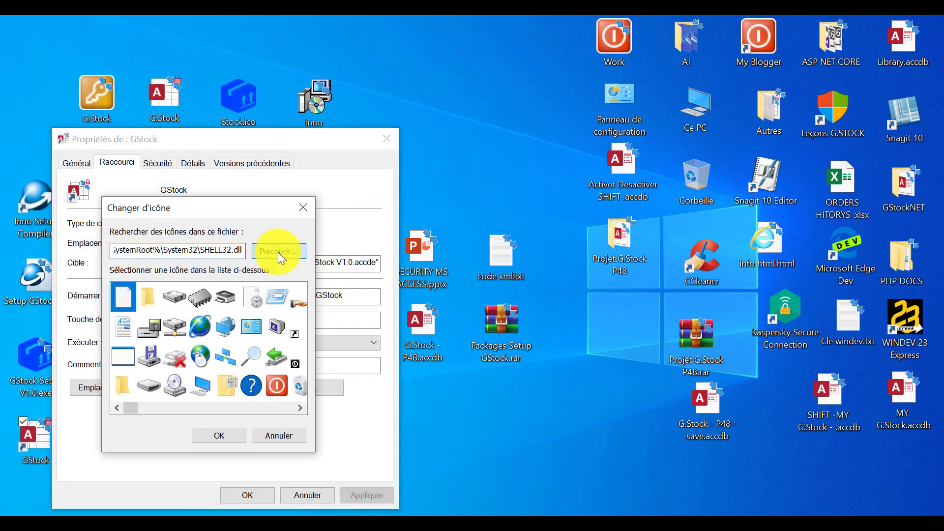
pyautogui.click(278, 252)
pyautogui.scroll(3, 238, 216)
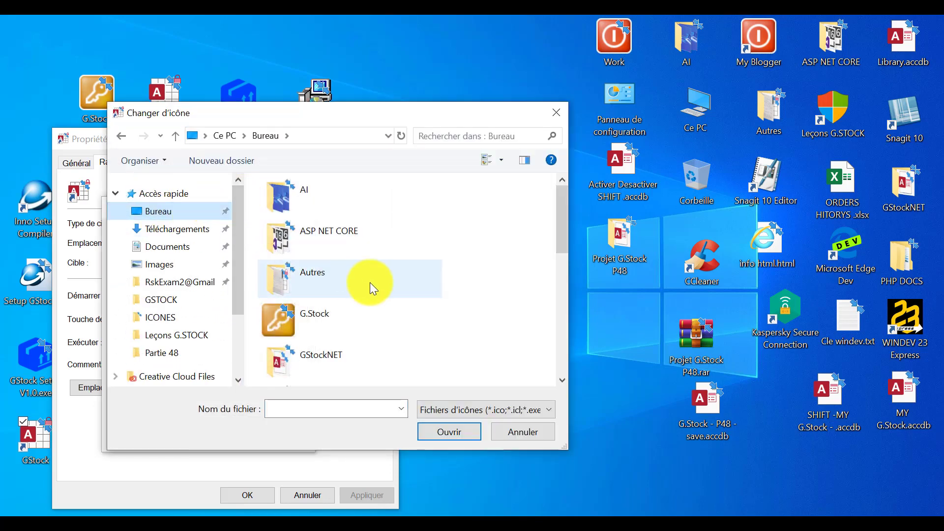
pyautogui.scroll(-5, 370, 282)
pyautogui.doubleClick(284, 364)
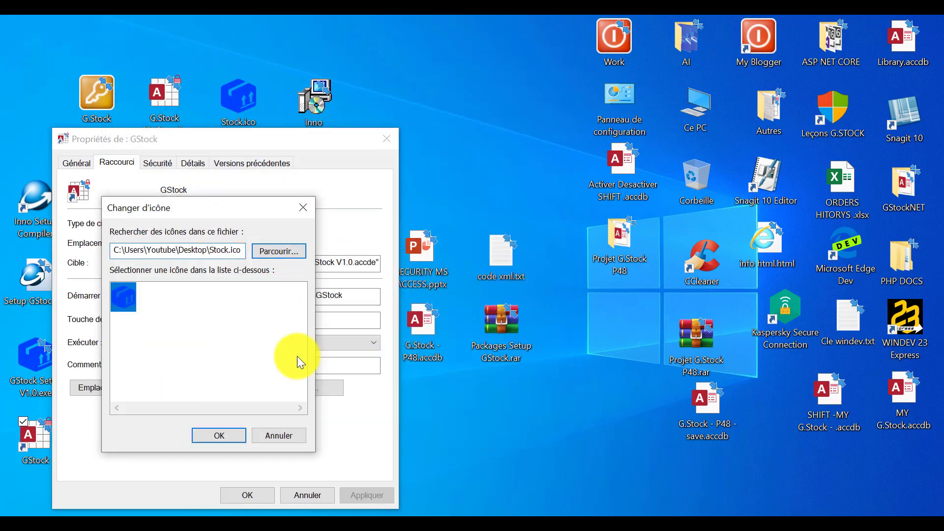
pyautogui.click(220, 436)
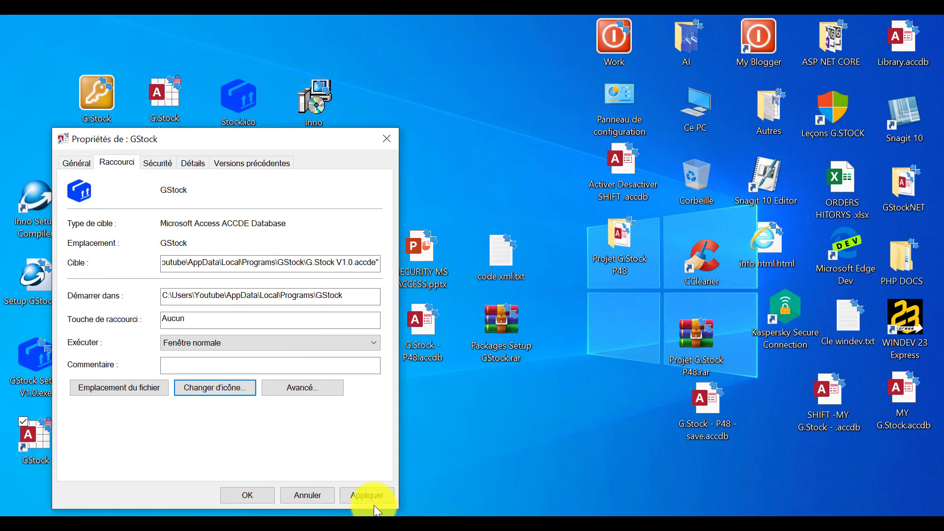
pyautogui.click(367, 495)
pyautogui.click(254, 495)
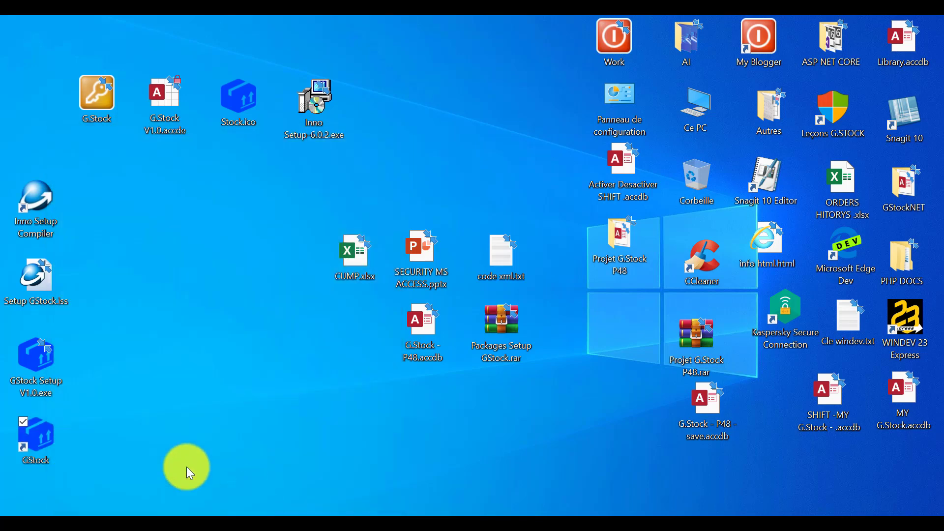
# Step: Drag the GStock shortcut toward the desktop centre, then launch GStock from it
pyautogui.moveTo(38, 445); pyautogui.dragTo(157, 347)
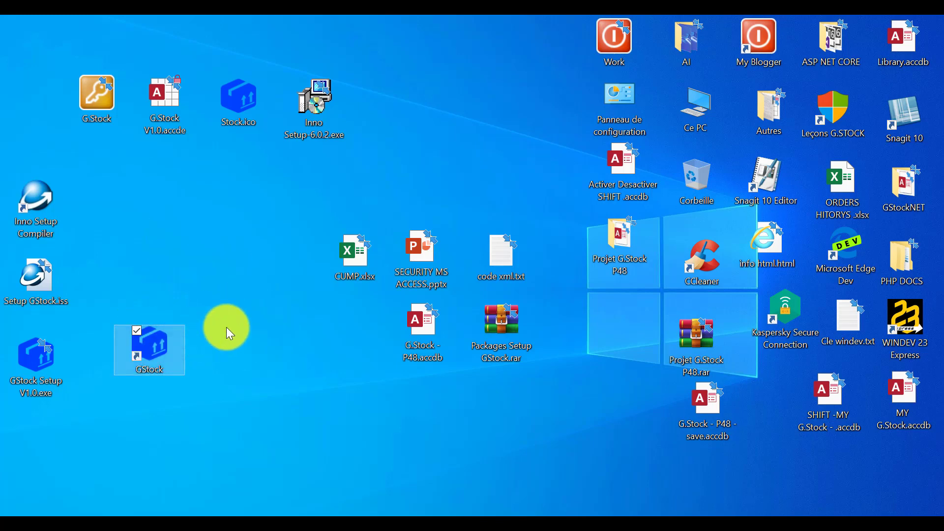
pyautogui.click(211, 328)
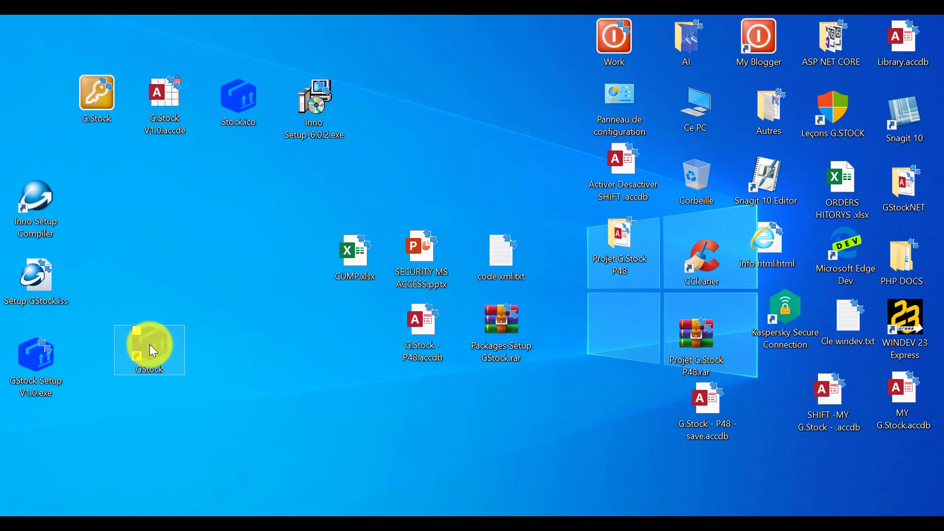
pyautogui.moveTo(150, 345)
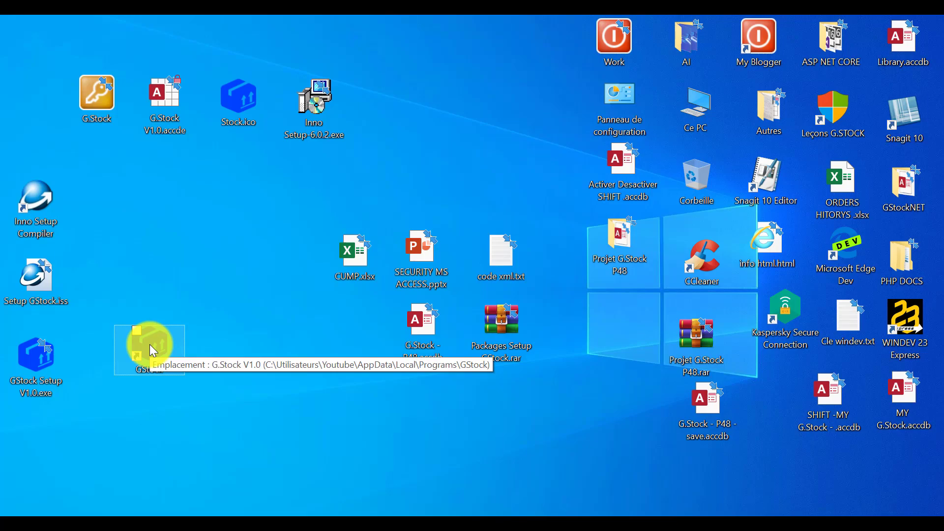
pyautogui.doubleClick(150, 345)
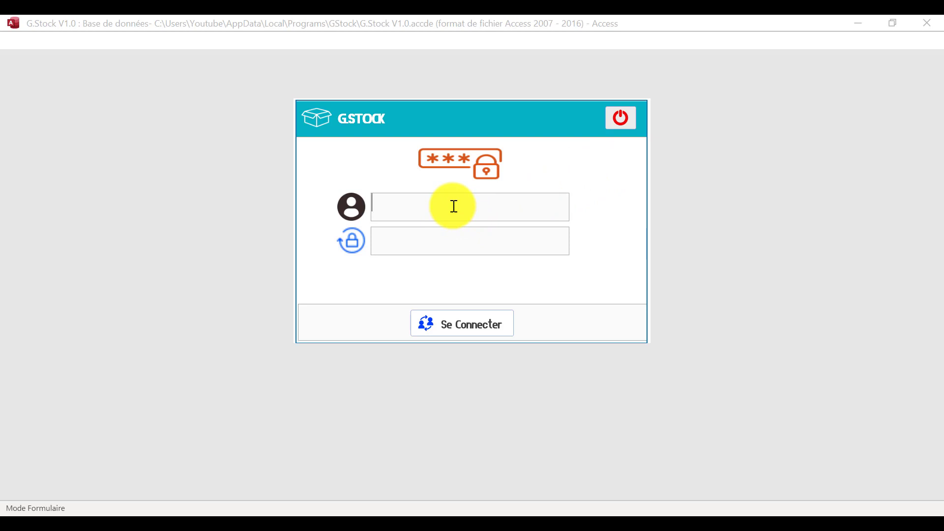
# Step: Log in to GStock with the corrected username and the account password
pyautogui.write('ziod')
pyautogui.doubleClick(400, 208)
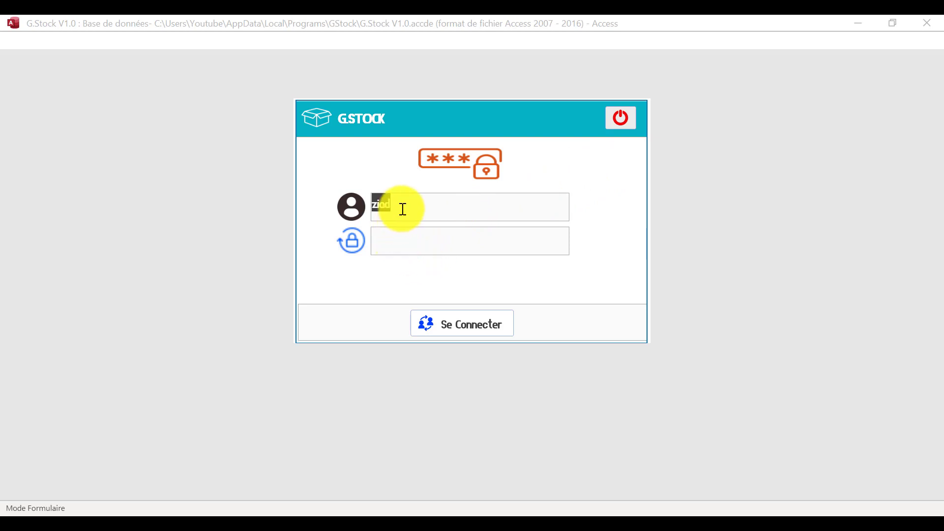
pyautogui.press('BackSpace')
pyautogui.write('qami')
pyautogui.click(388, 241)
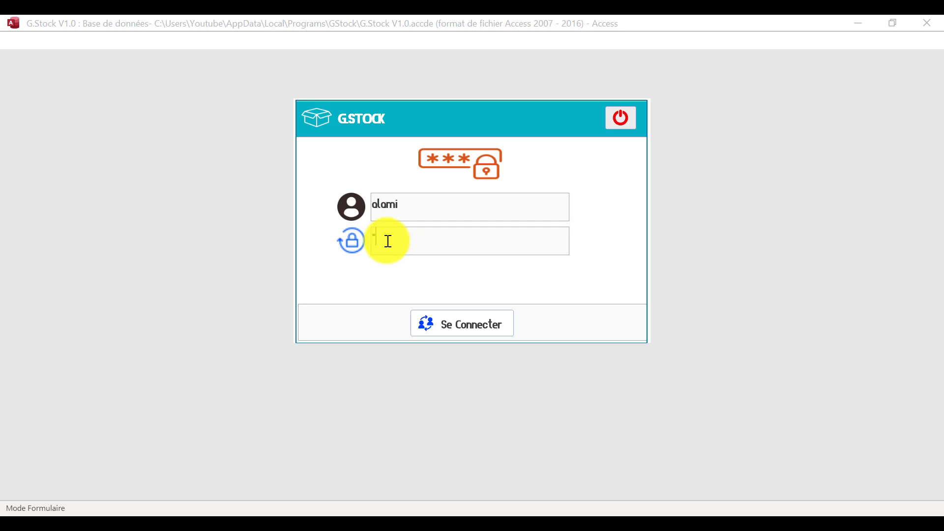
pyautogui.write('*')
pyautogui.press('capslock')
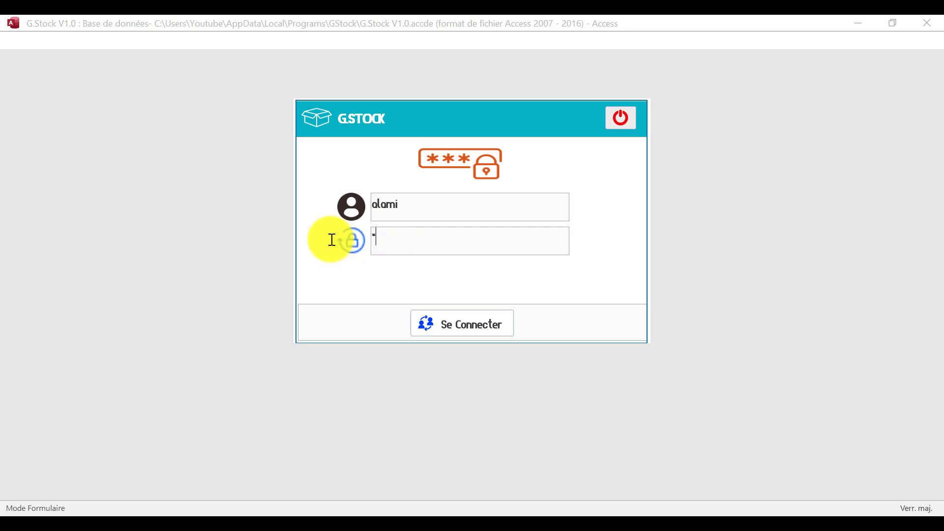
pyautogui.write('****')
pyautogui.click(469, 326)
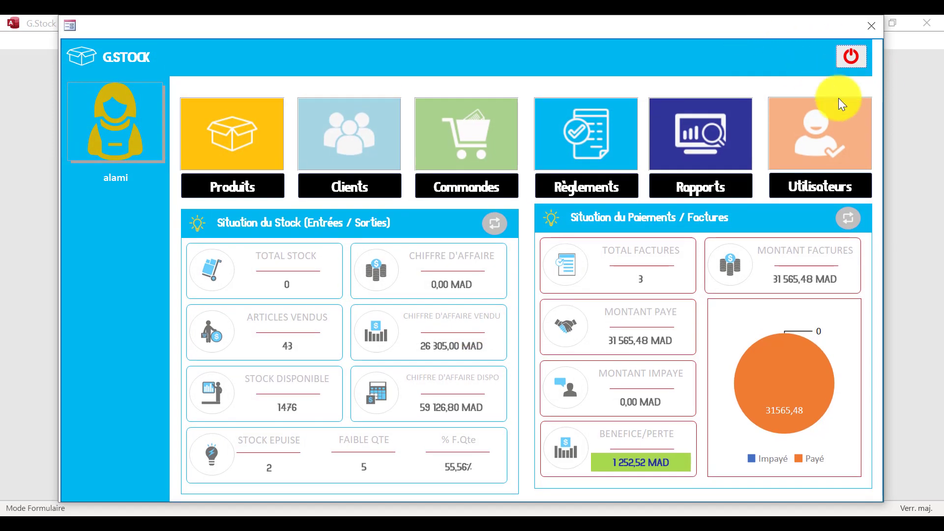
# Step: View the Produits list, then close it, the dashboard and the Access window
pyautogui.click(109, 132)
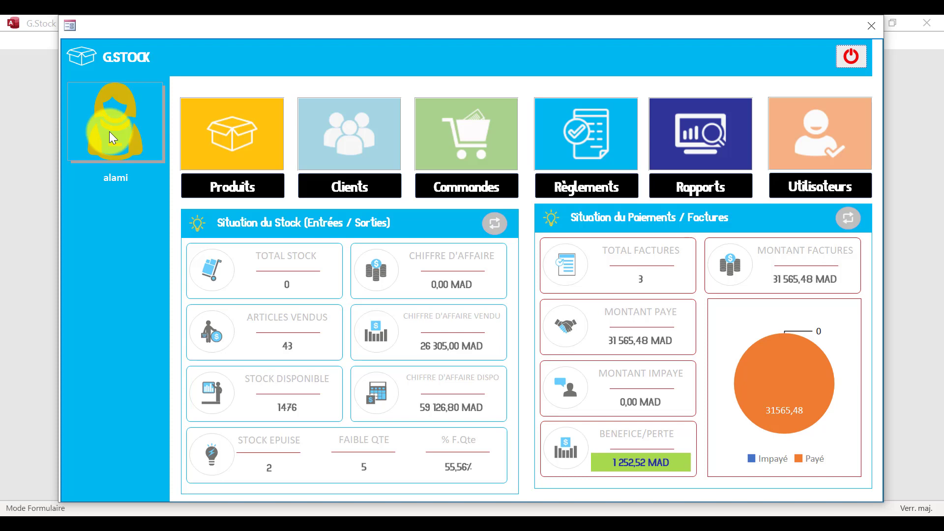
pyautogui.click(232, 186)
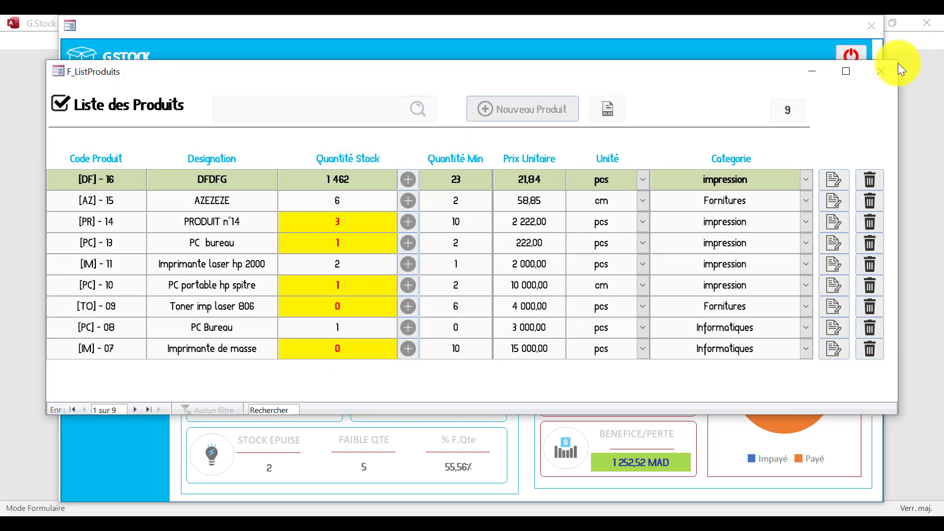
pyautogui.click(881, 71)
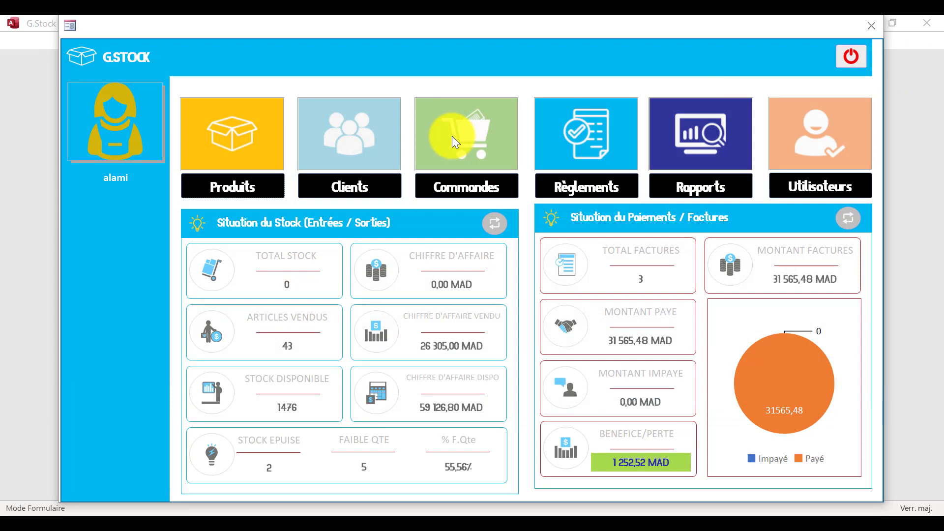
pyautogui.click(873, 24)
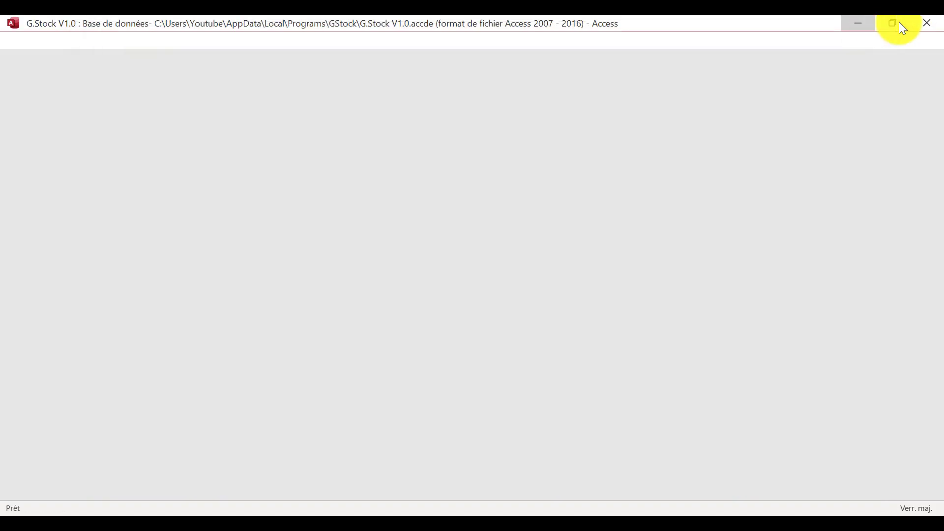
pyautogui.click(939, 29)
pyautogui.click(668, 46)
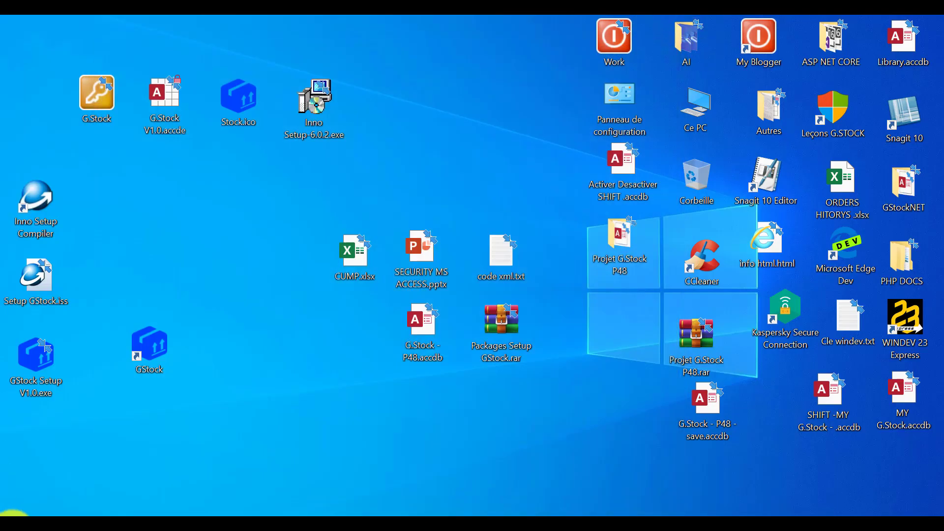
# Step: Open Windows Settings and go to the 'Ajouter ou supprimer des programmes' page
pyautogui.click(12, 514)
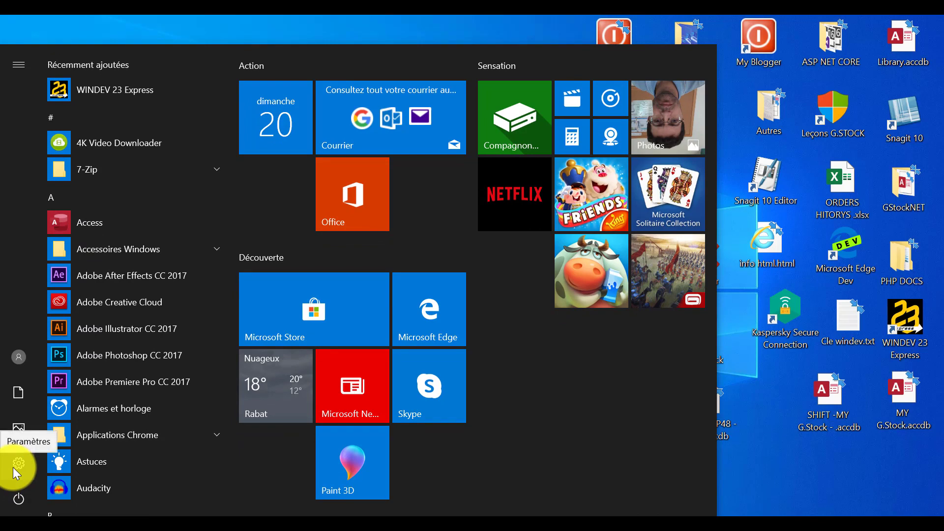
pyautogui.click(13, 467)
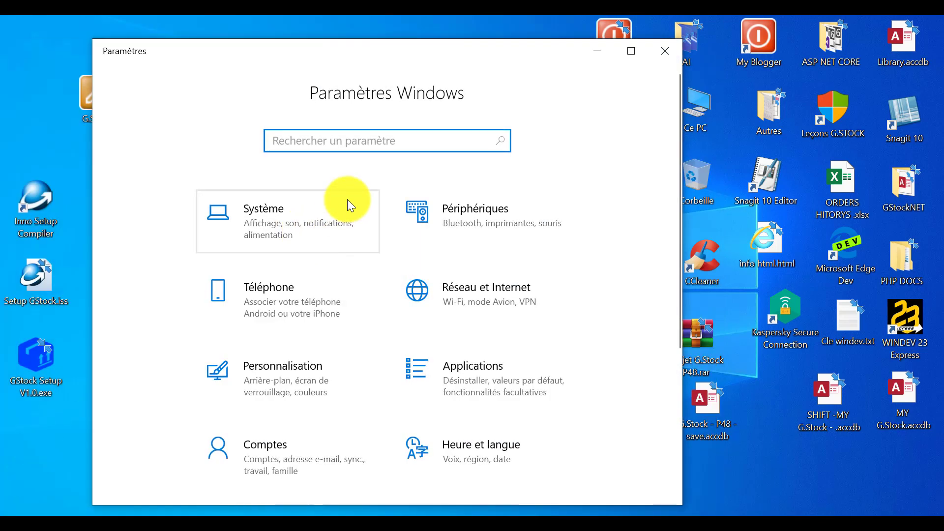
pyautogui.write('DESI')
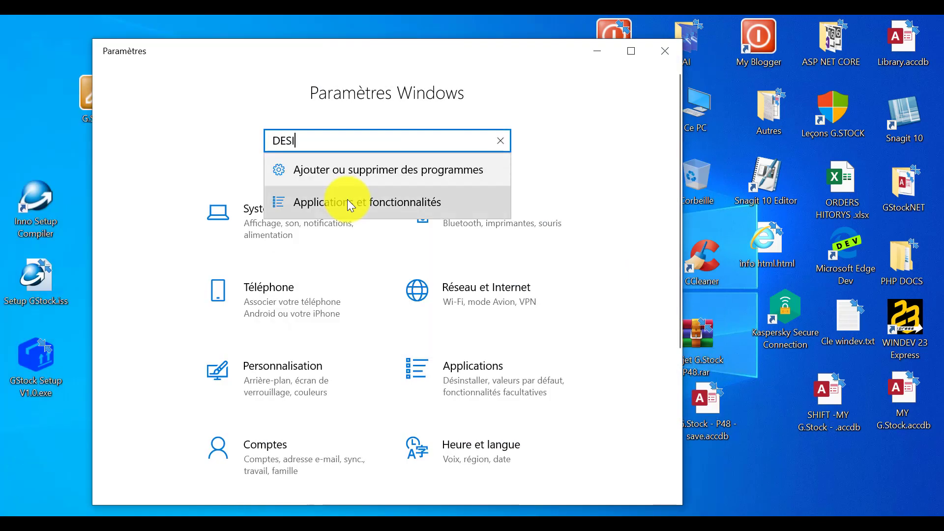
pyautogui.click(387, 171)
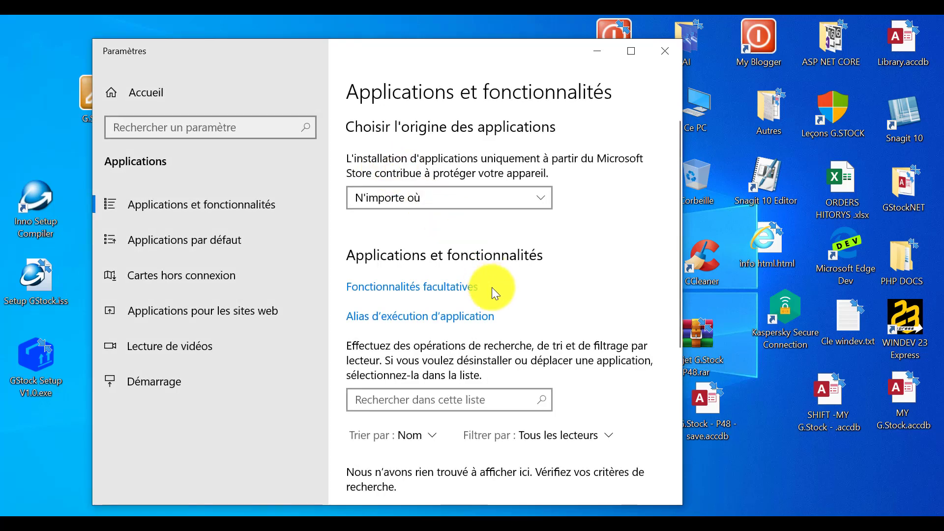
pyautogui.scroll(-2, 489, 285)
pyautogui.scroll(-1, 468, 302)
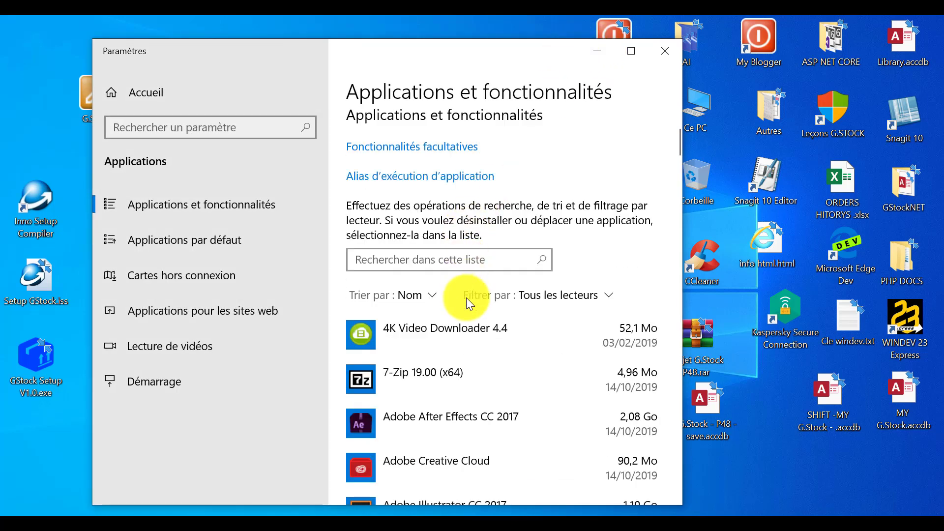
# Step: Filter the installed apps list by 'STOCK'
pyautogui.click(393, 262)
pyautogui.write('a')
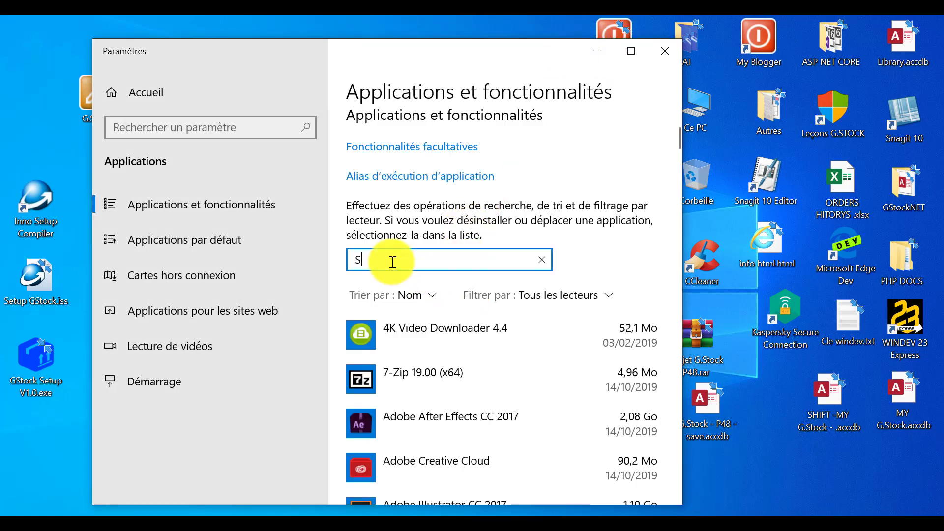
pyautogui.press('BackSpace')
pyautogui.write('STOCK')
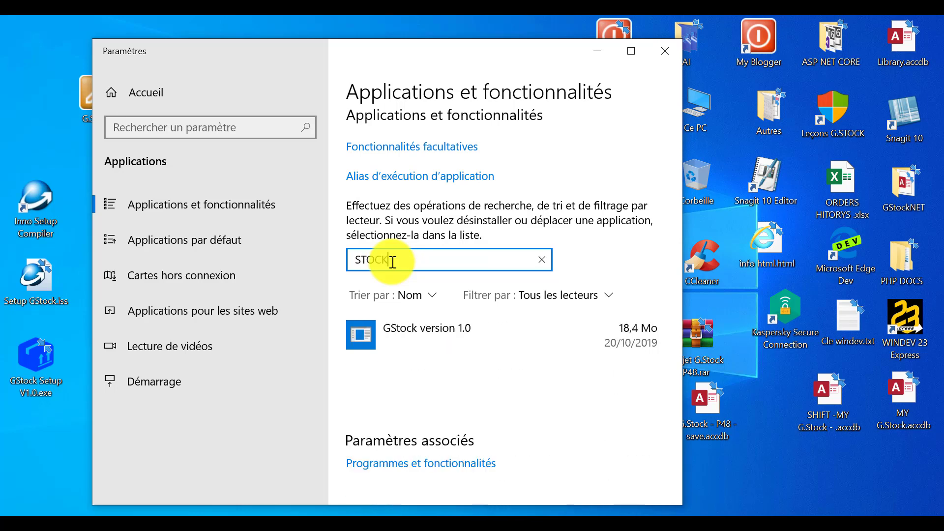
# Step: Uninstall GStock version 1.0, confirming with Oui and OK, then close Settings
pyautogui.click(633, 335)
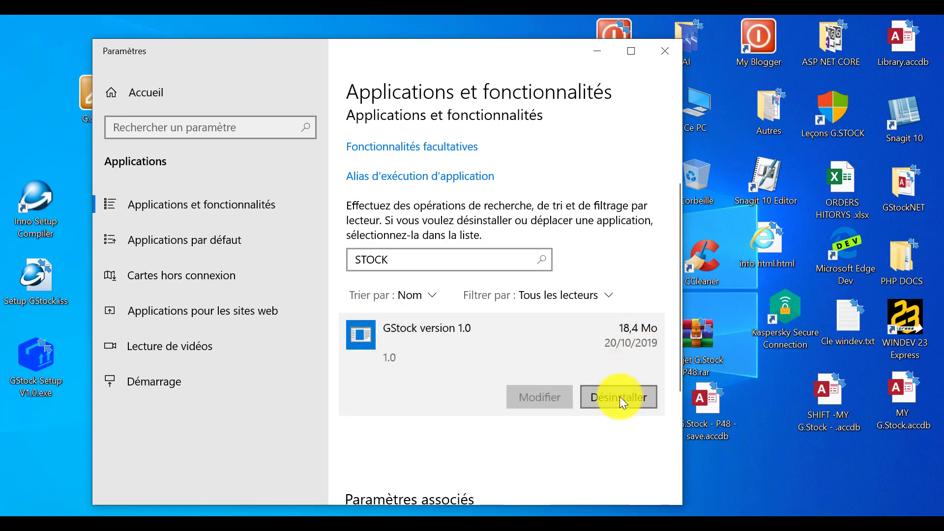
pyautogui.click(620, 397)
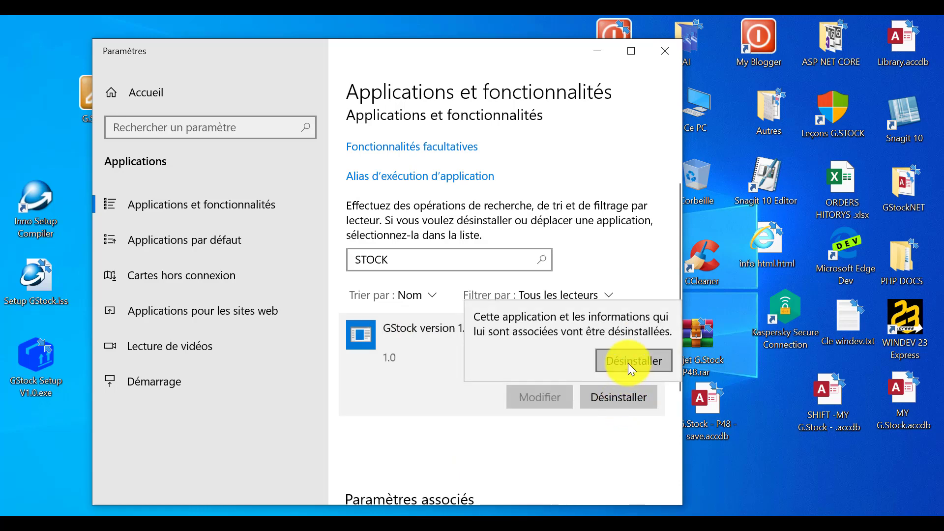
pyautogui.click(629, 365)
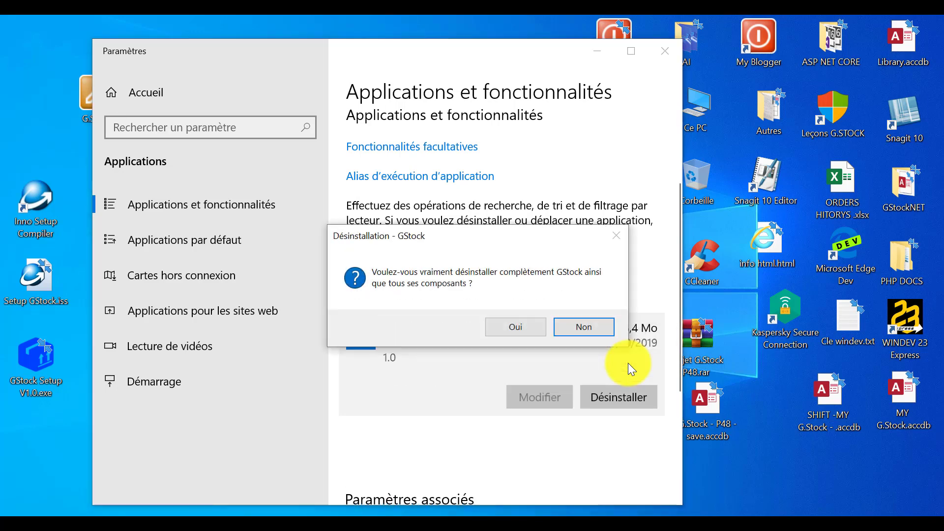
pyautogui.click(539, 333)
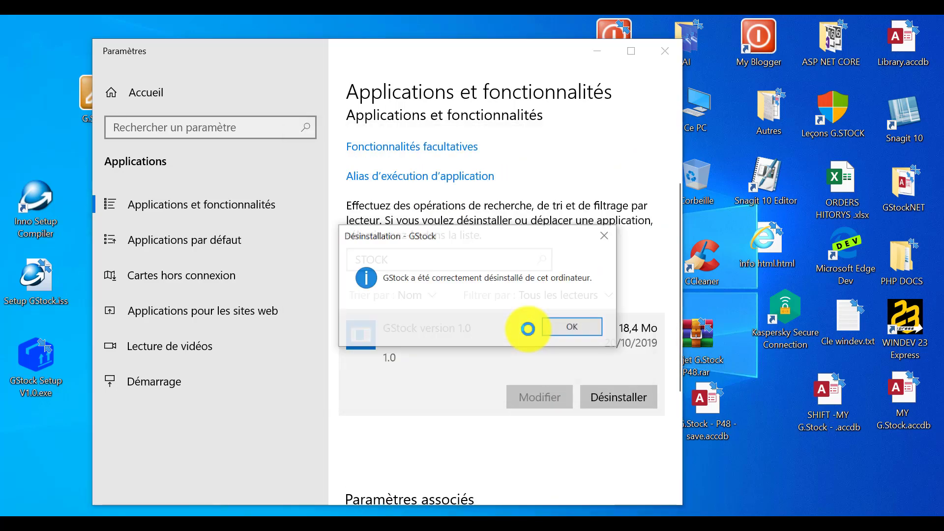
pyautogui.click(564, 333)
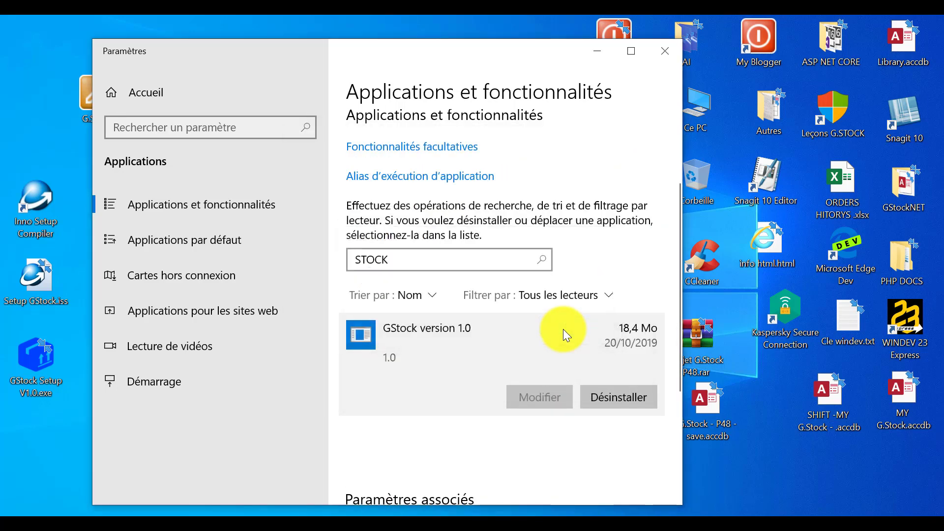
pyautogui.click(666, 52)
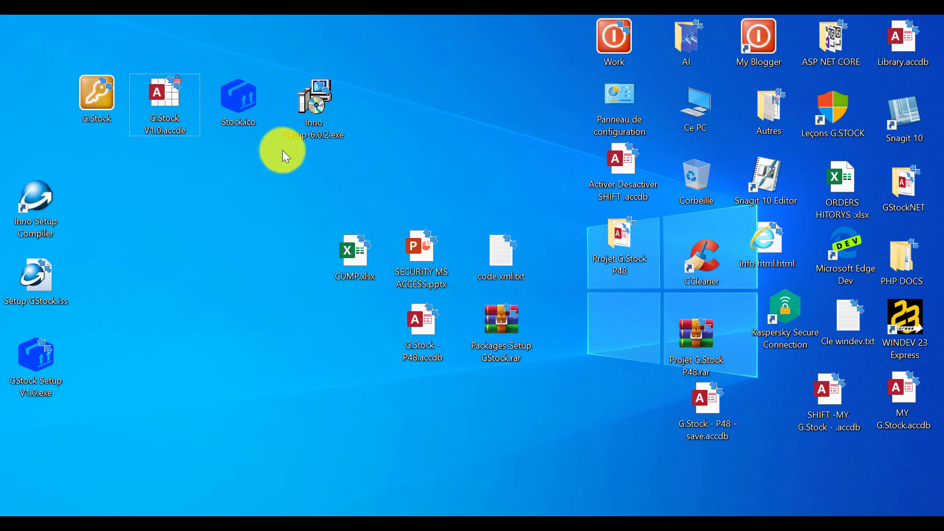
pyautogui.moveTo(40, 25); pyautogui.dragTo(450, 140)
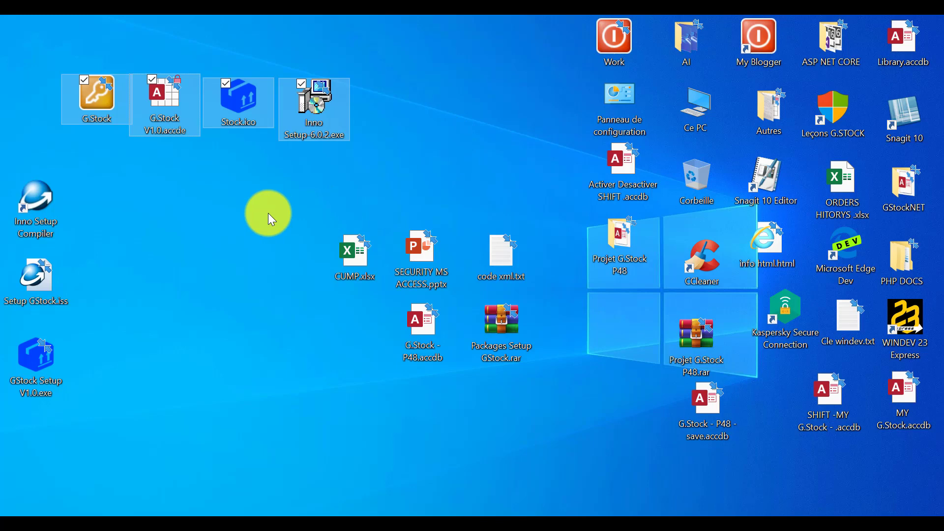
pyautogui.click(297, 203)
pyautogui.moveTo(410, 117); pyautogui.dragTo(77, 141)
pyautogui.click(231, 168)
pyautogui.click(297, 119)
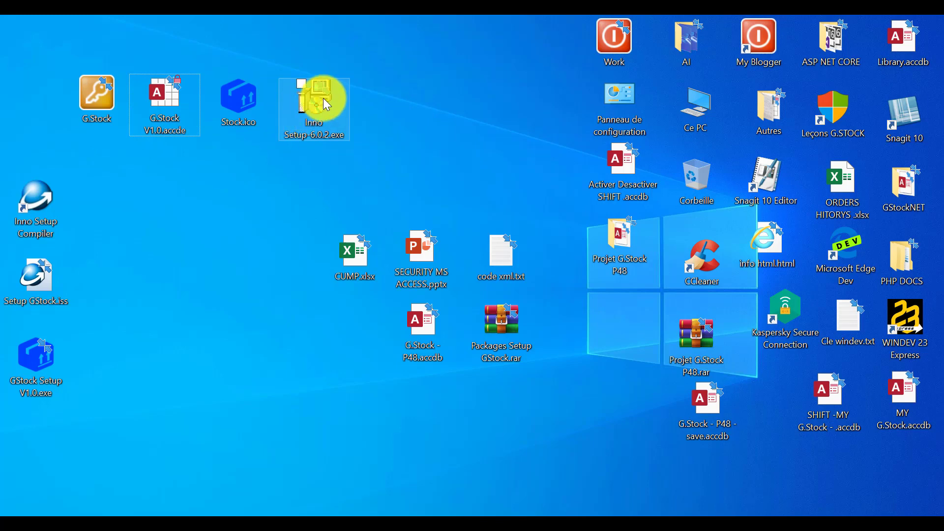
pyautogui.click(238, 108)
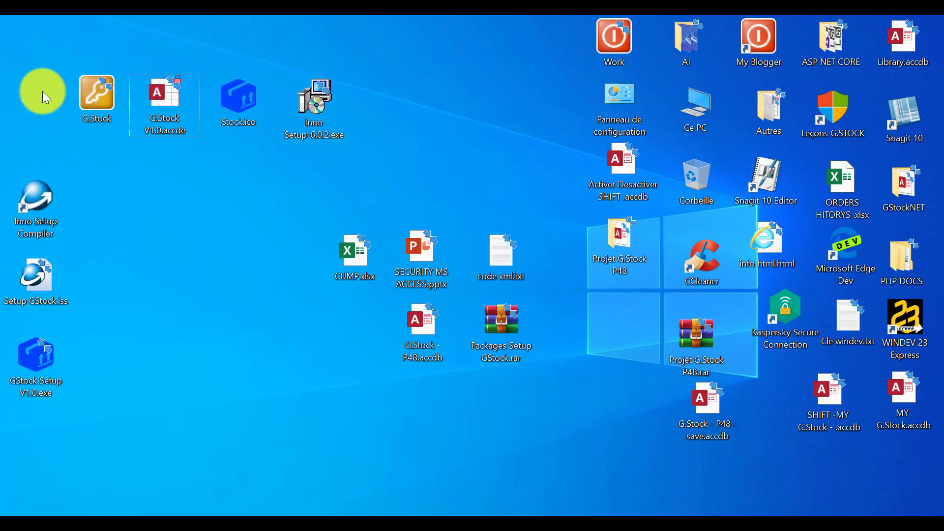
pyautogui.moveTo(33, 70); pyautogui.dragTo(373, 144)
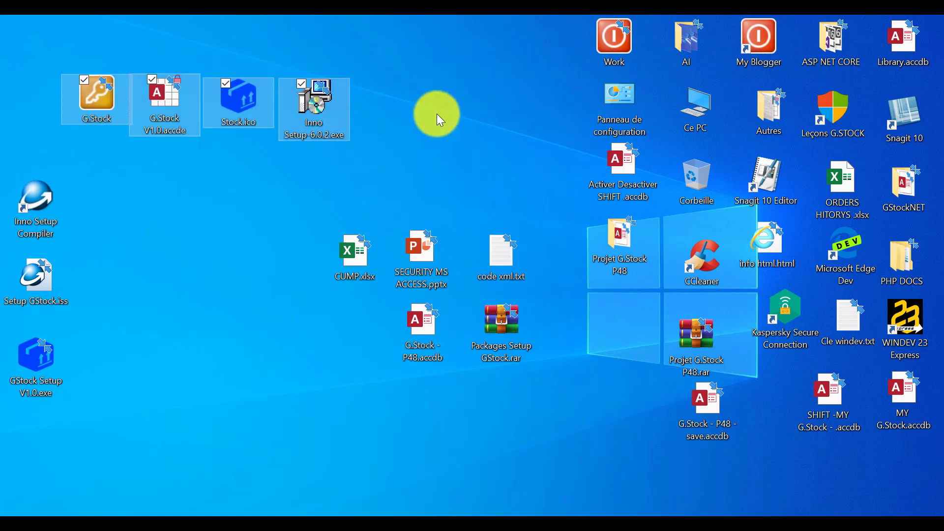
pyautogui.click(438, 116)
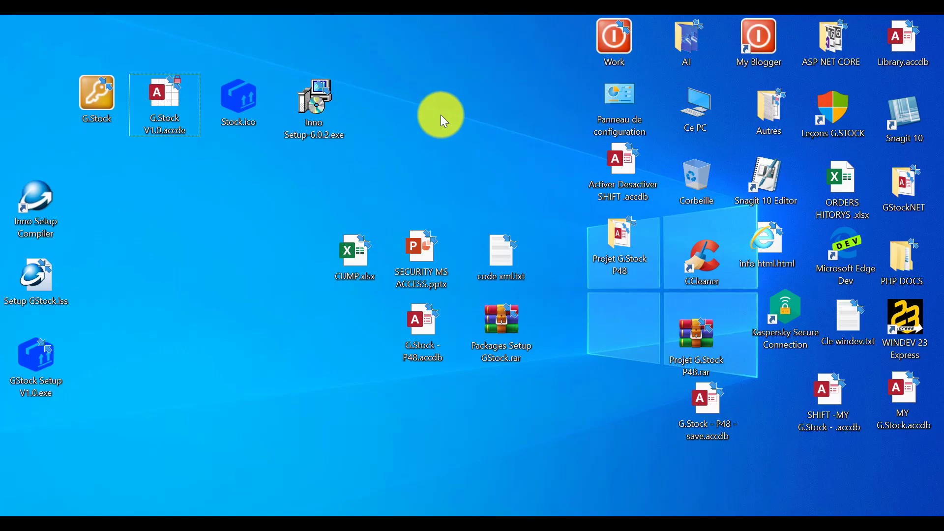